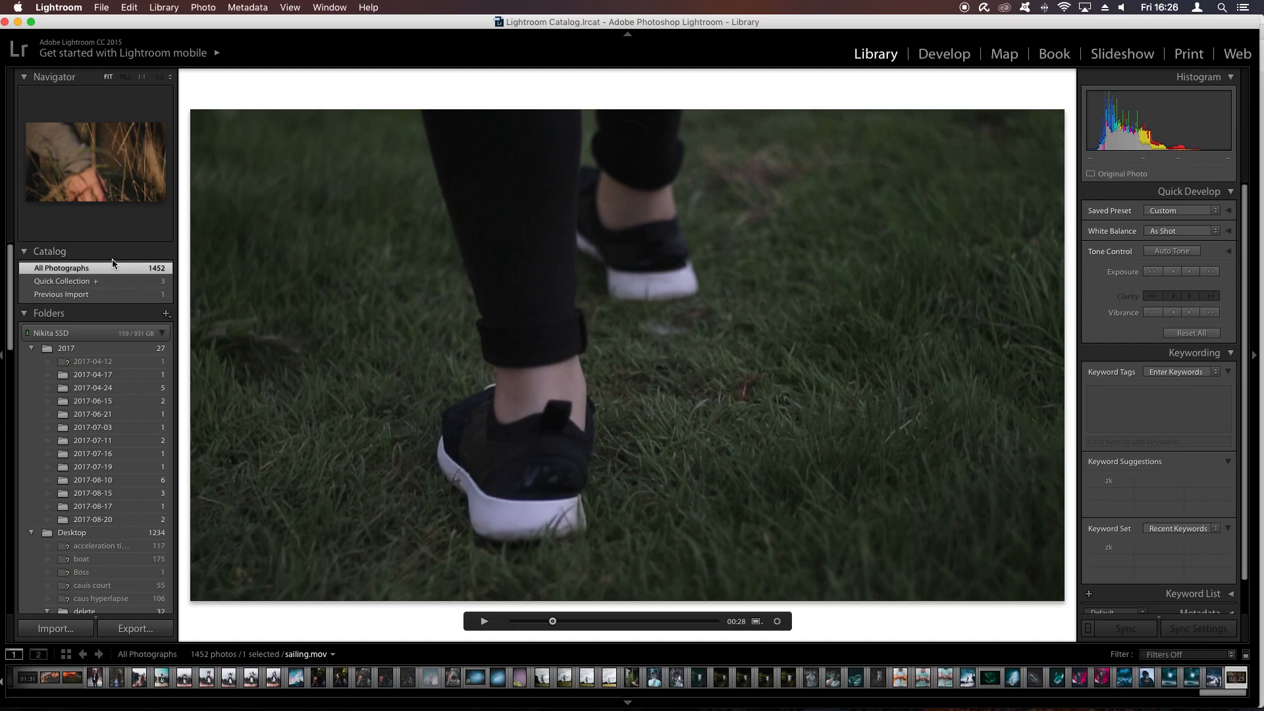
# - Scrub through the sailing.mov video to the walking shoes at about 00:29 and capture that frame as a still image
pyautogui.click(137, 270)
pyautogui.doubleClick(582, 613)
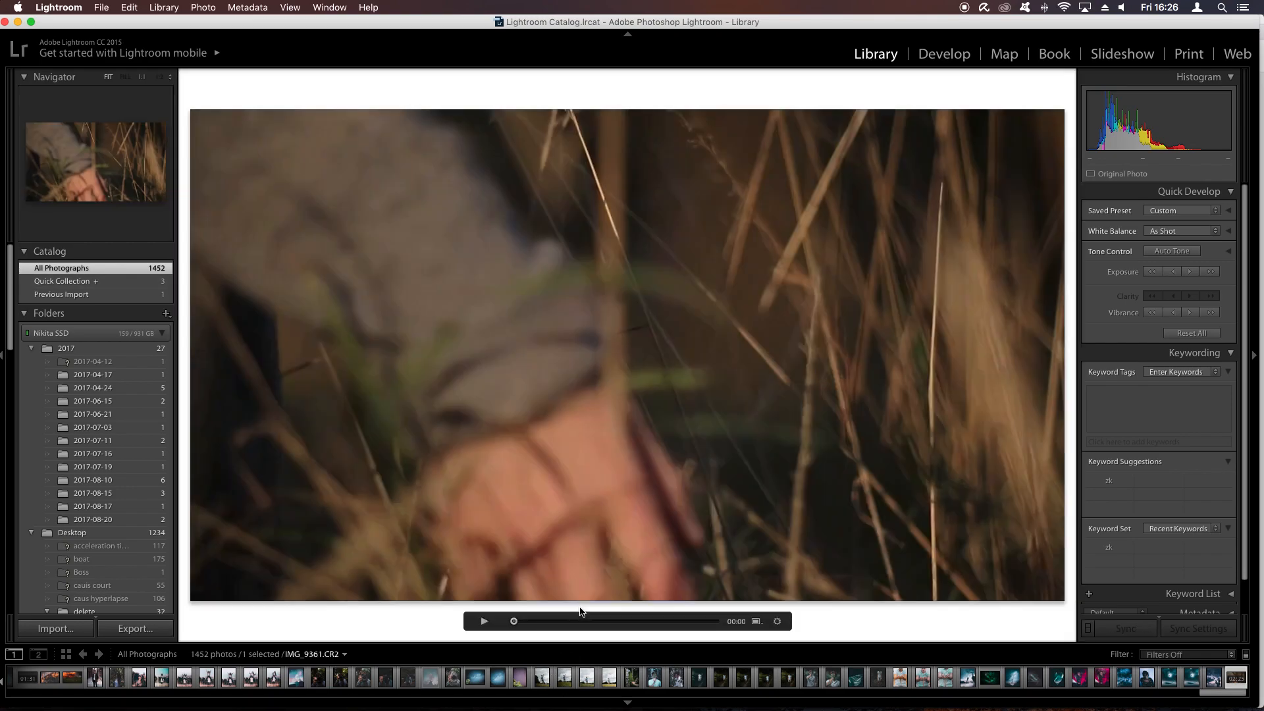
pyautogui.click(564, 621)
pyautogui.moveTo(564, 621); pyautogui.dragTo(550, 622)
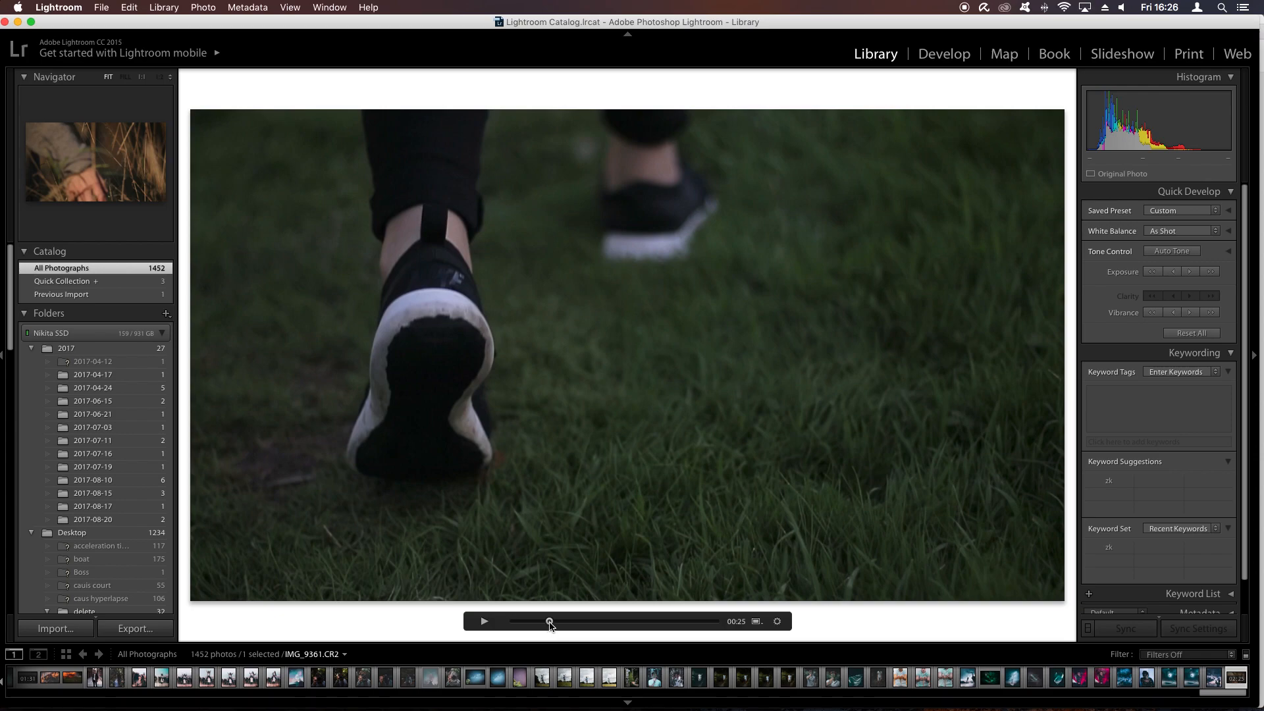
pyautogui.moveTo(549, 624); pyautogui.dragTo(709, 626)
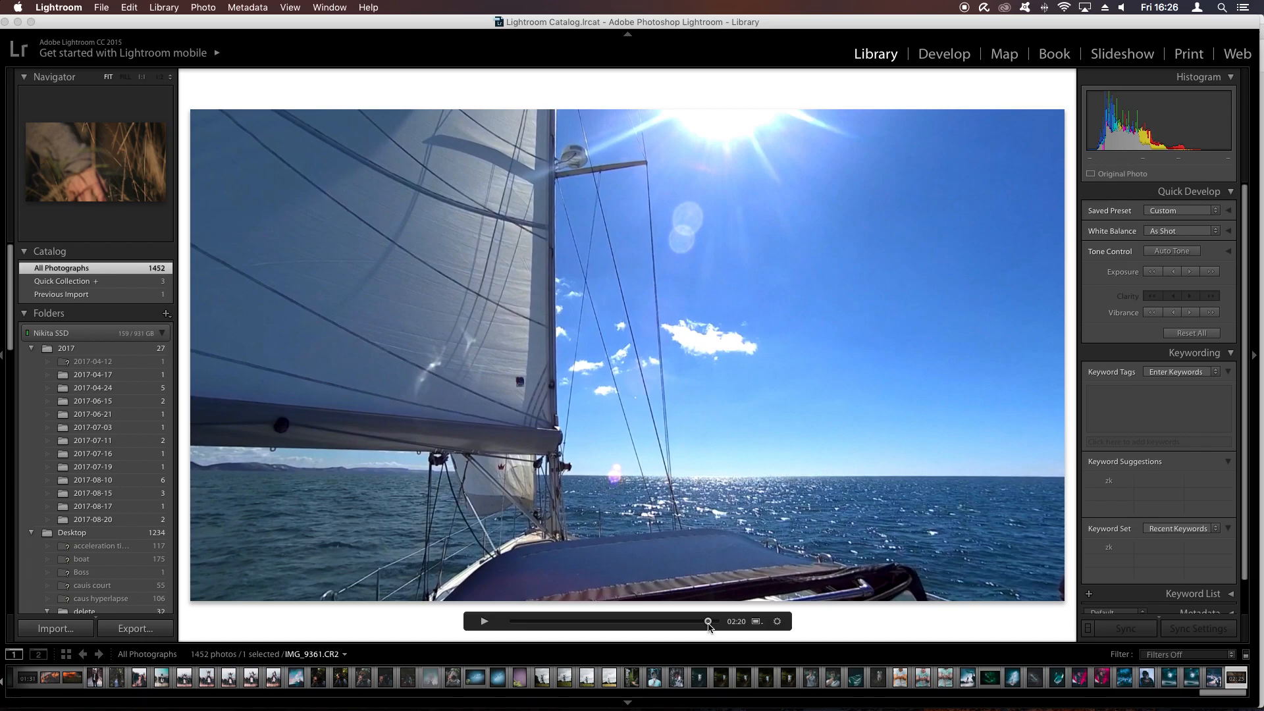
pyautogui.moveTo(709, 625); pyautogui.dragTo(556, 635)
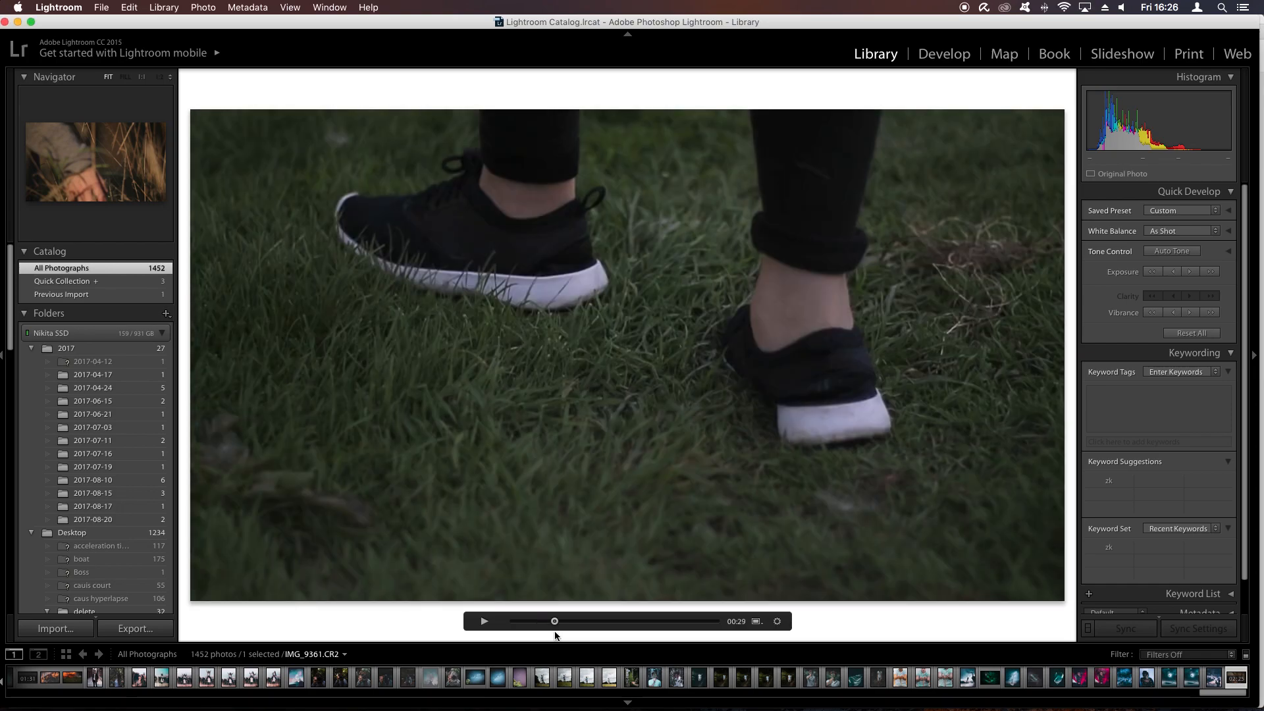
pyautogui.click(757, 625)
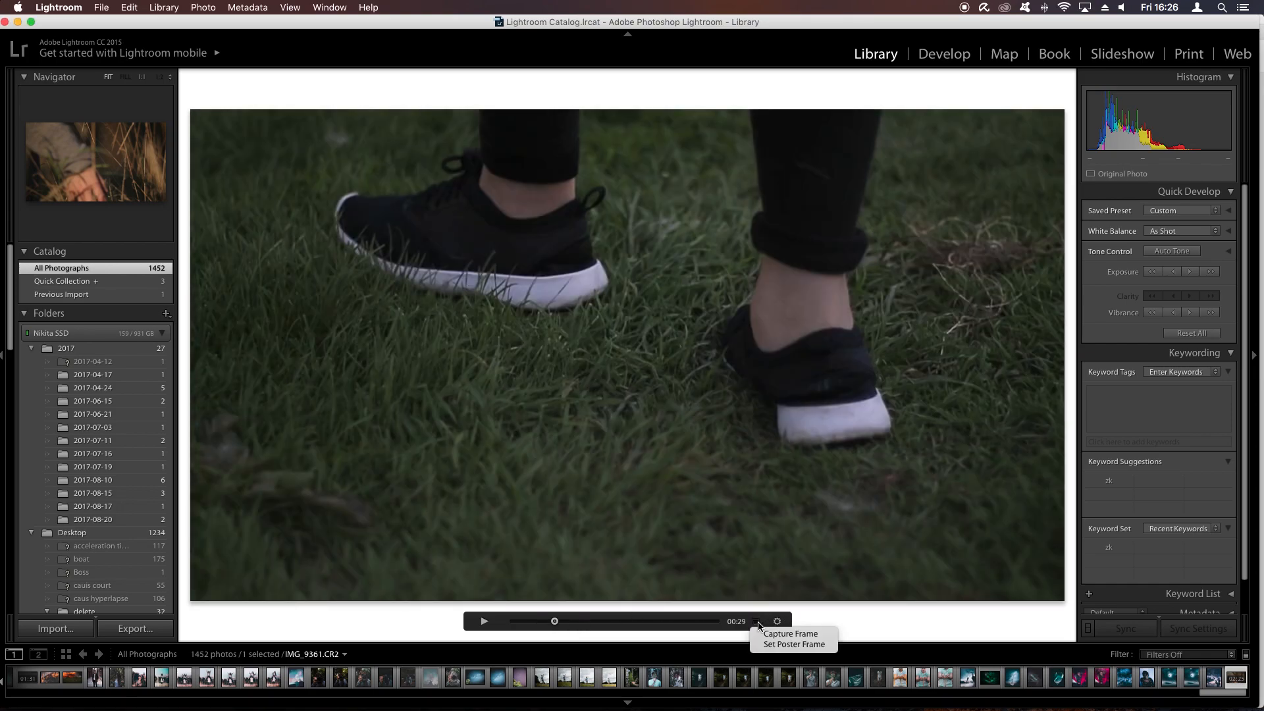
pyautogui.click(789, 635)
# - Find the captured still of the shoes among all photographs and open it in the Develop module
pyautogui.click(151, 270)
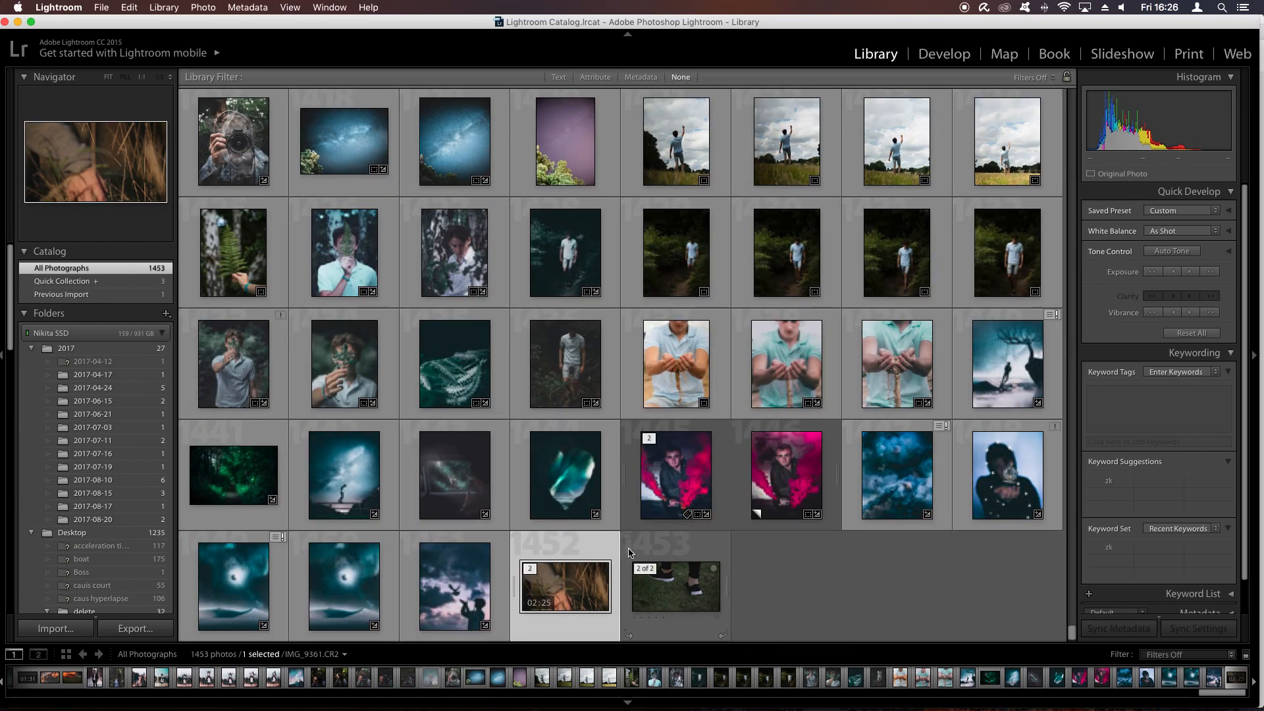
pyautogui.keyDown('shift'); pyautogui.click(672, 576); pyautogui.keyUp('shift')
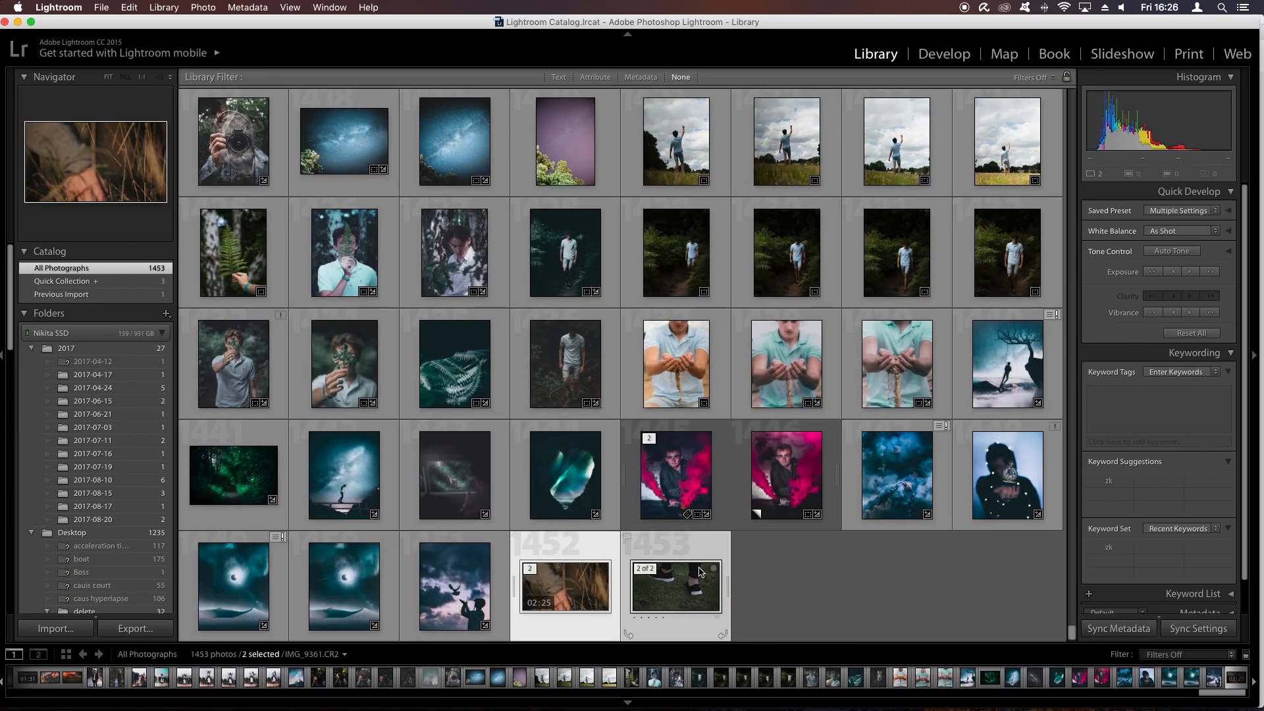
pyautogui.click(934, 58)
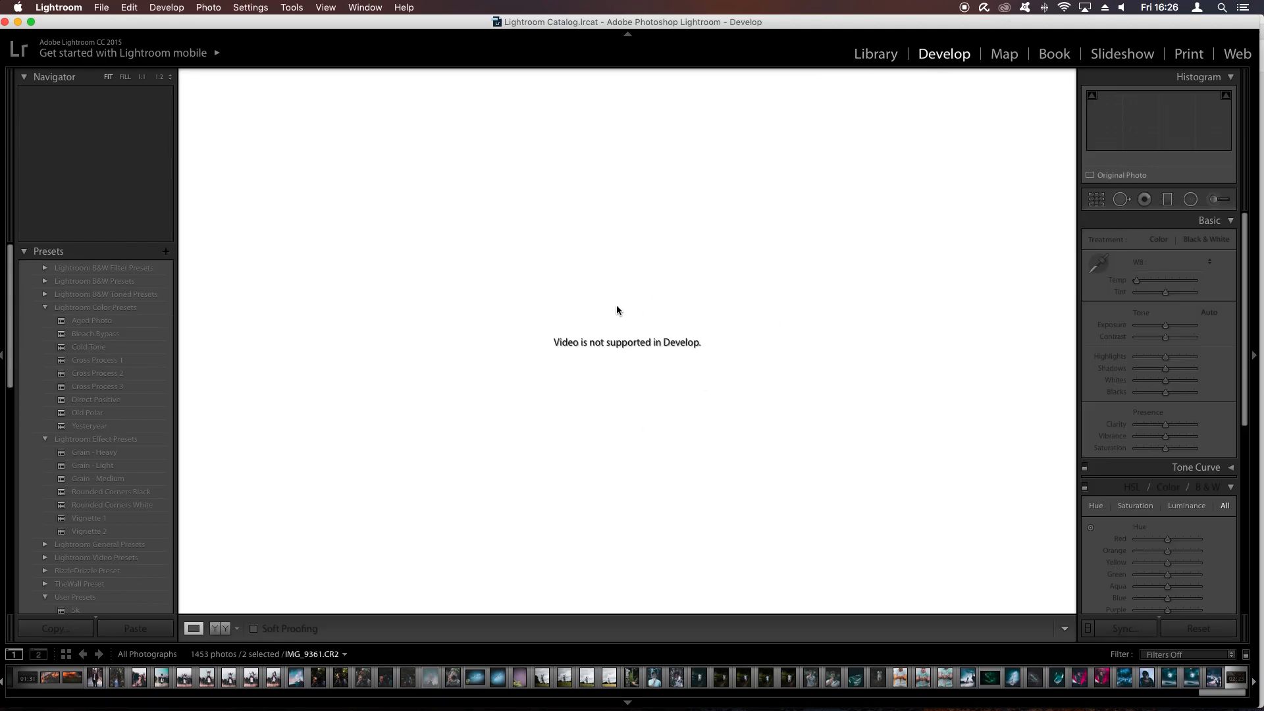
pyautogui.hscroll(1, 1125, 679)
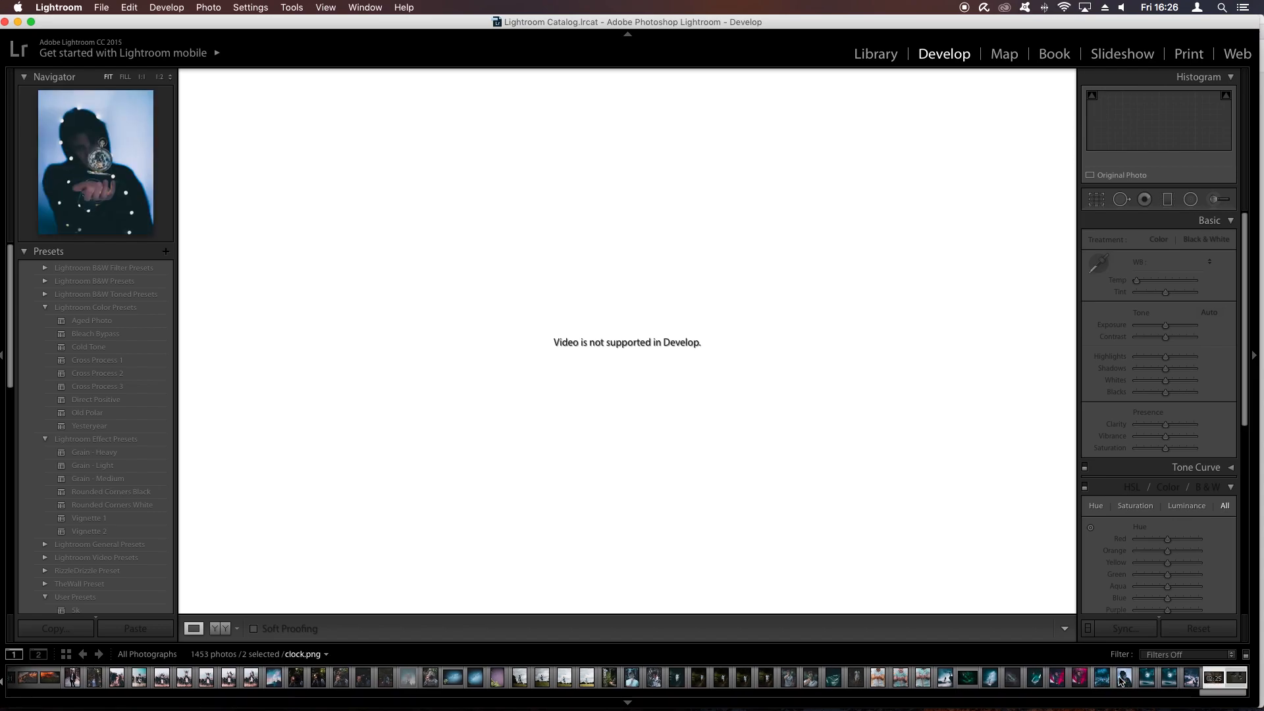
pyautogui.click(1231, 684)
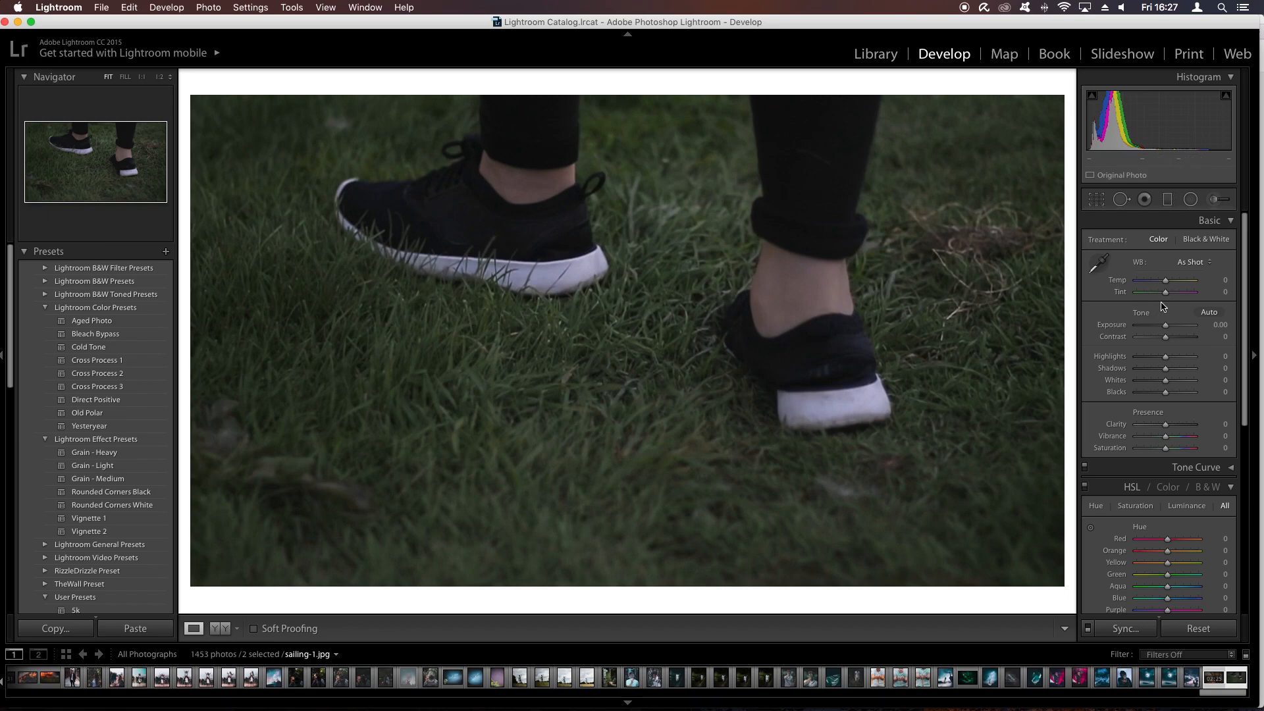
# - Set the still's white balance to temp +4 and tint −6, with exposure at −0.35 and contrast at +21
pyautogui.click(1231, 489)
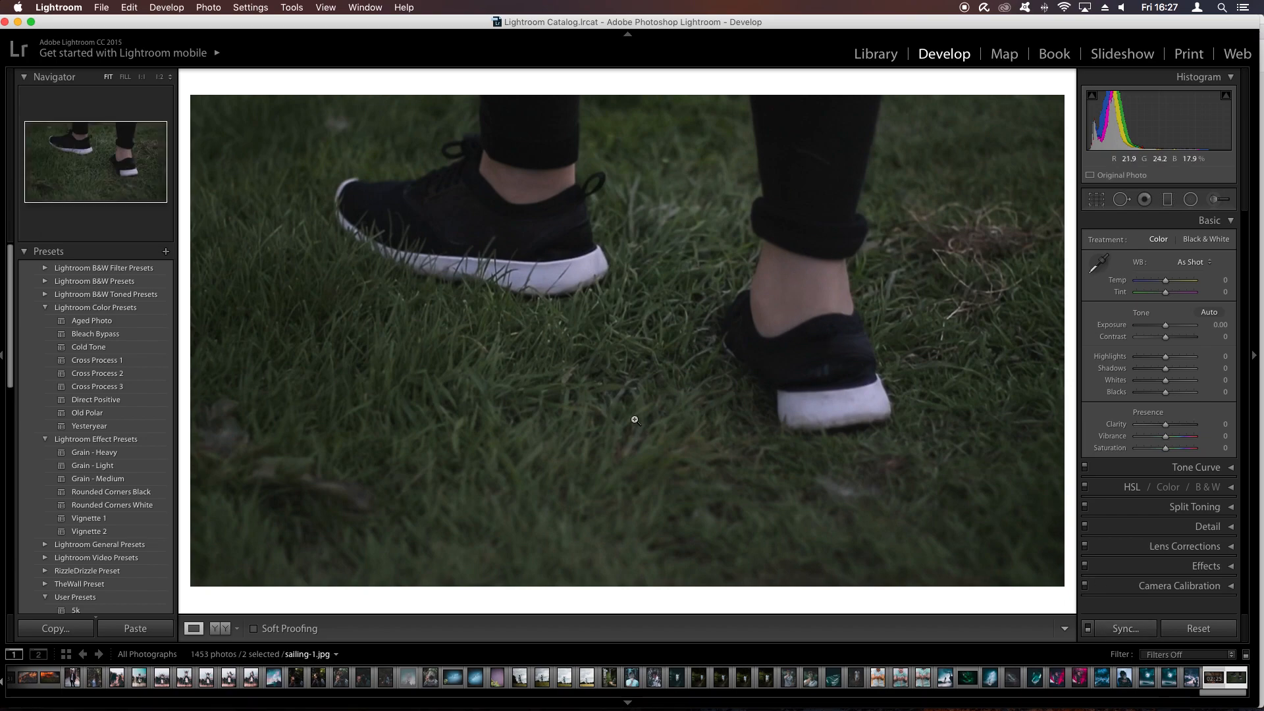
pyautogui.moveTo(1165, 281); pyautogui.dragTo(1167, 286)
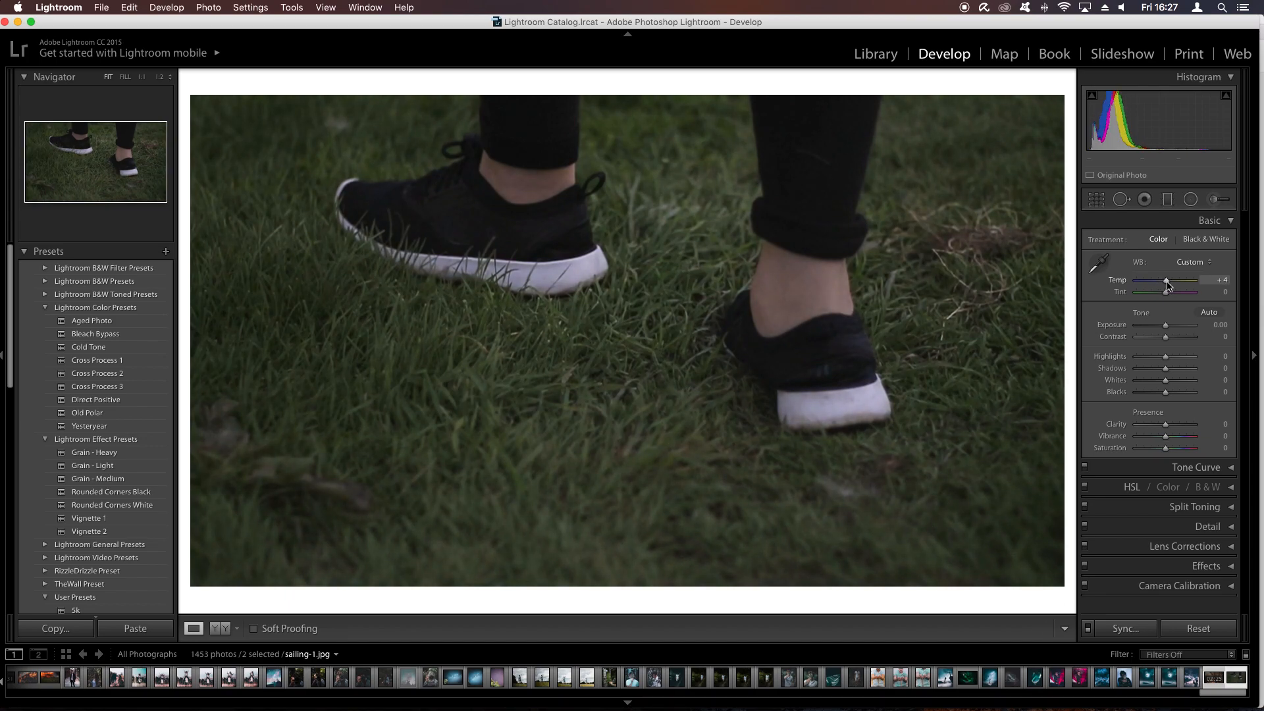
pyautogui.moveTo(1167, 296); pyautogui.dragTo(1164, 297)
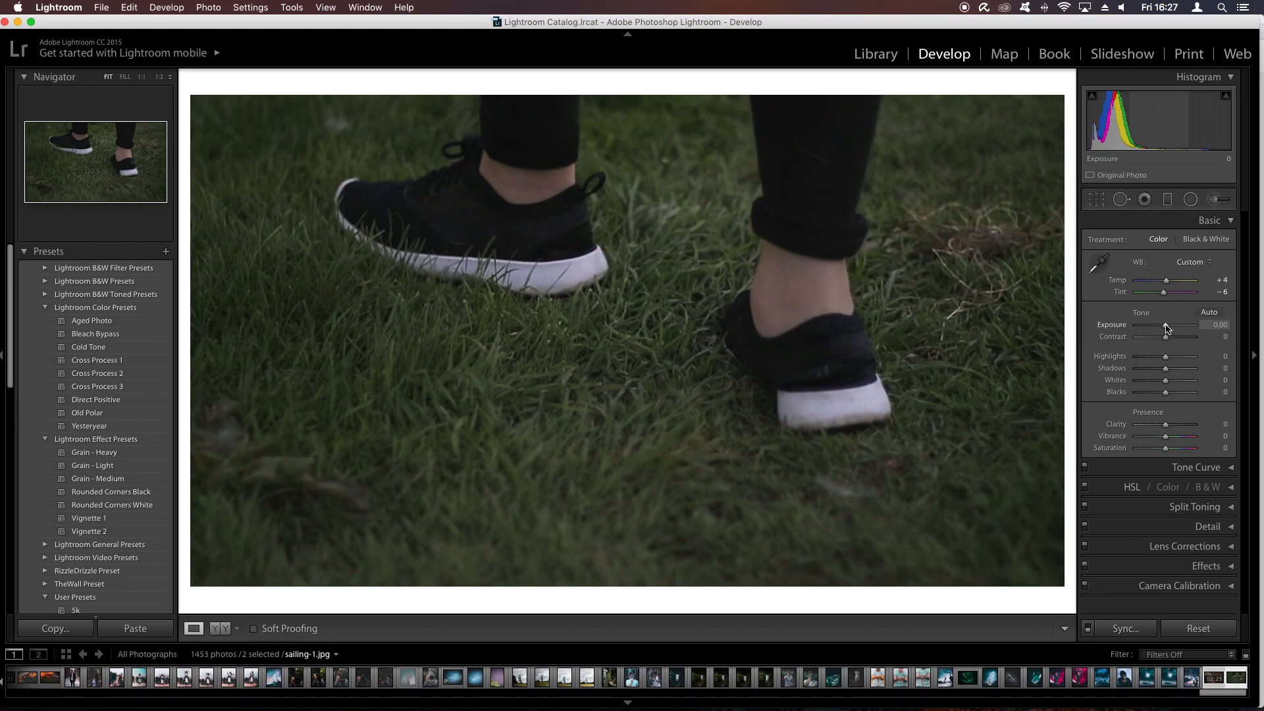
pyautogui.moveTo(1166, 329); pyautogui.dragTo(1172, 339)
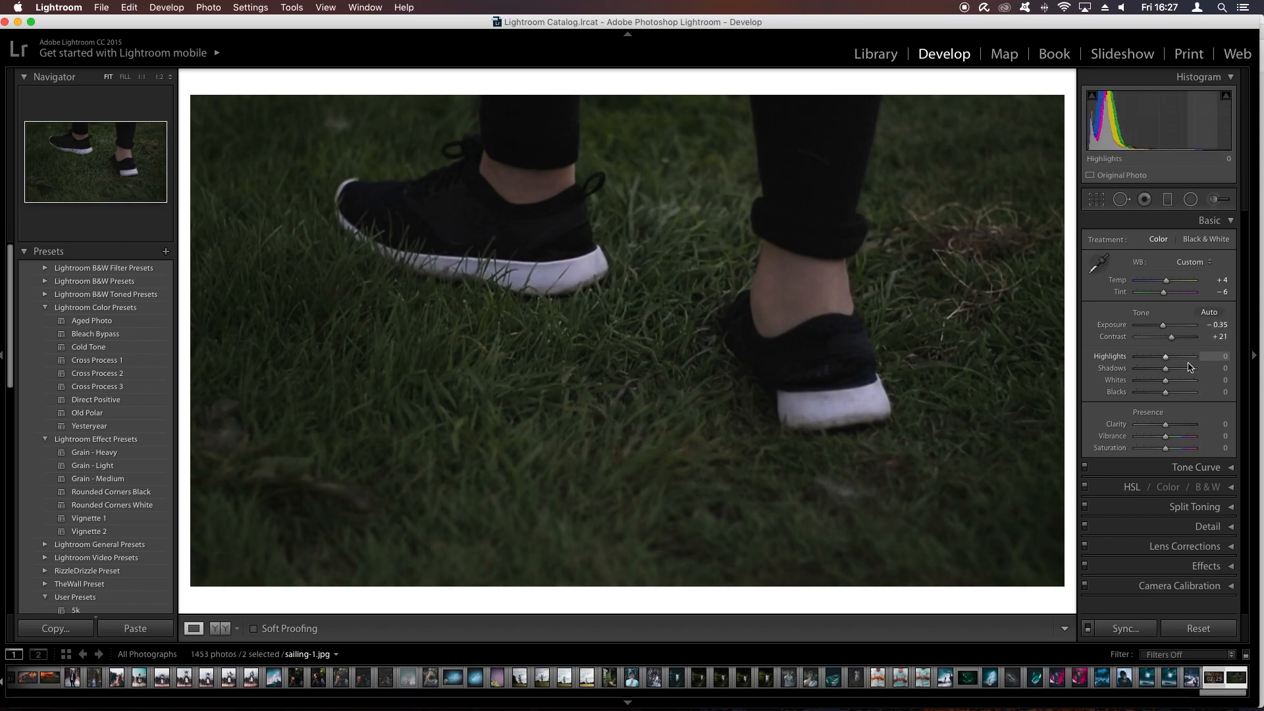
# - Set highlights to −32, shadows to +57, whites to +10 and blacks to −8
pyautogui.moveTo(1166, 358); pyautogui.dragTo(1187, 359)
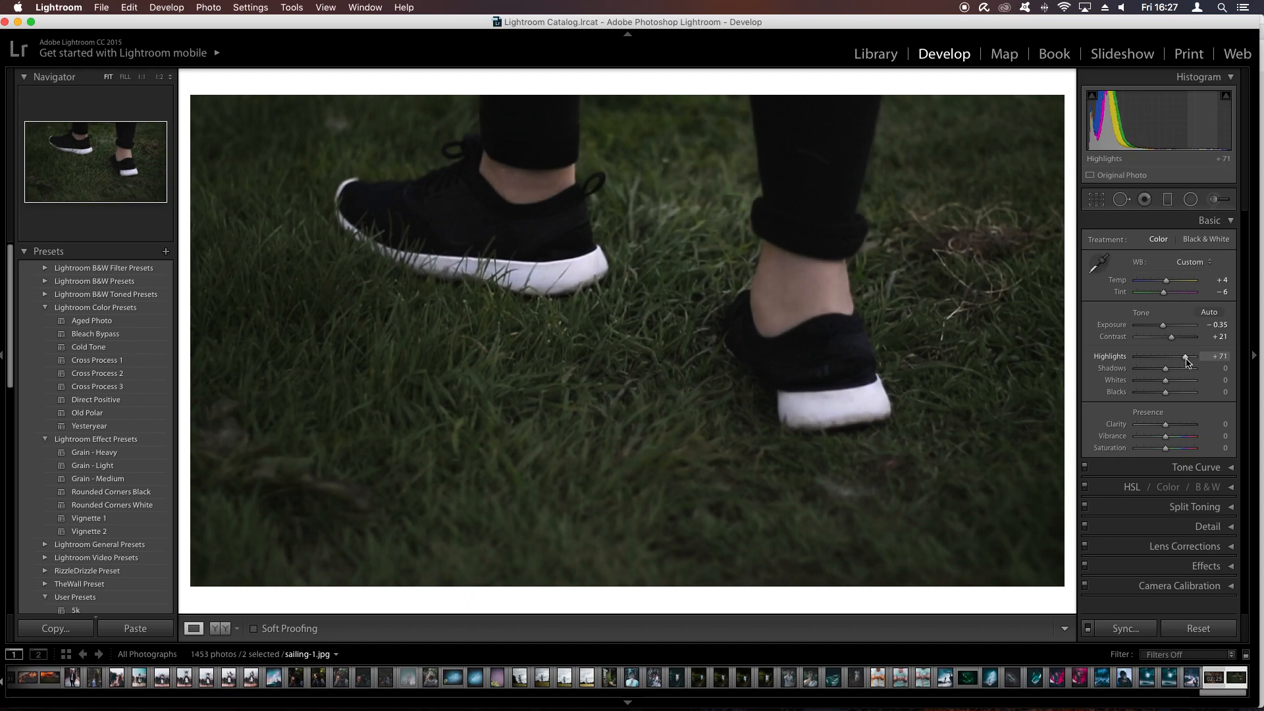
pyautogui.moveTo(1186, 361)
pyautogui.mouseDown()
pyautogui.moveTo(1146, 362)
pyautogui.moveTo(1196, 373)
pyautogui.moveTo(1182, 374)
pyautogui.mouseUp()
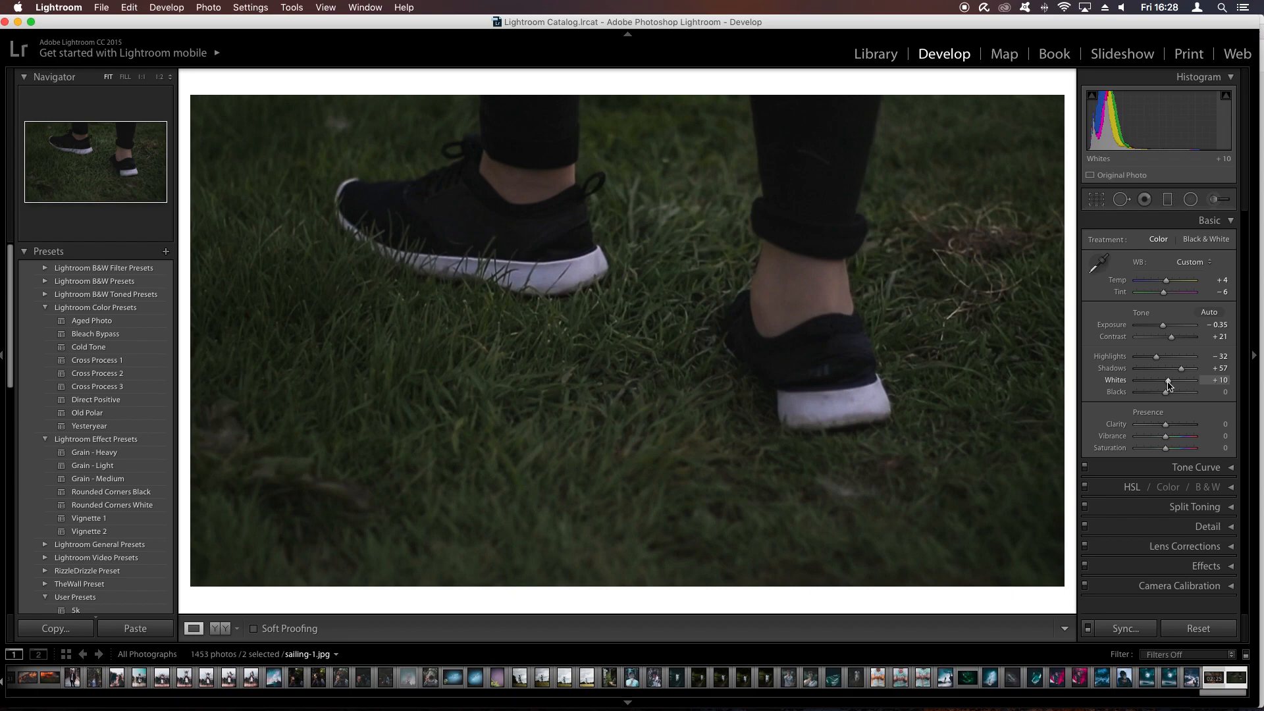
pyautogui.moveTo(1164, 397); pyautogui.dragTo(1161, 397)
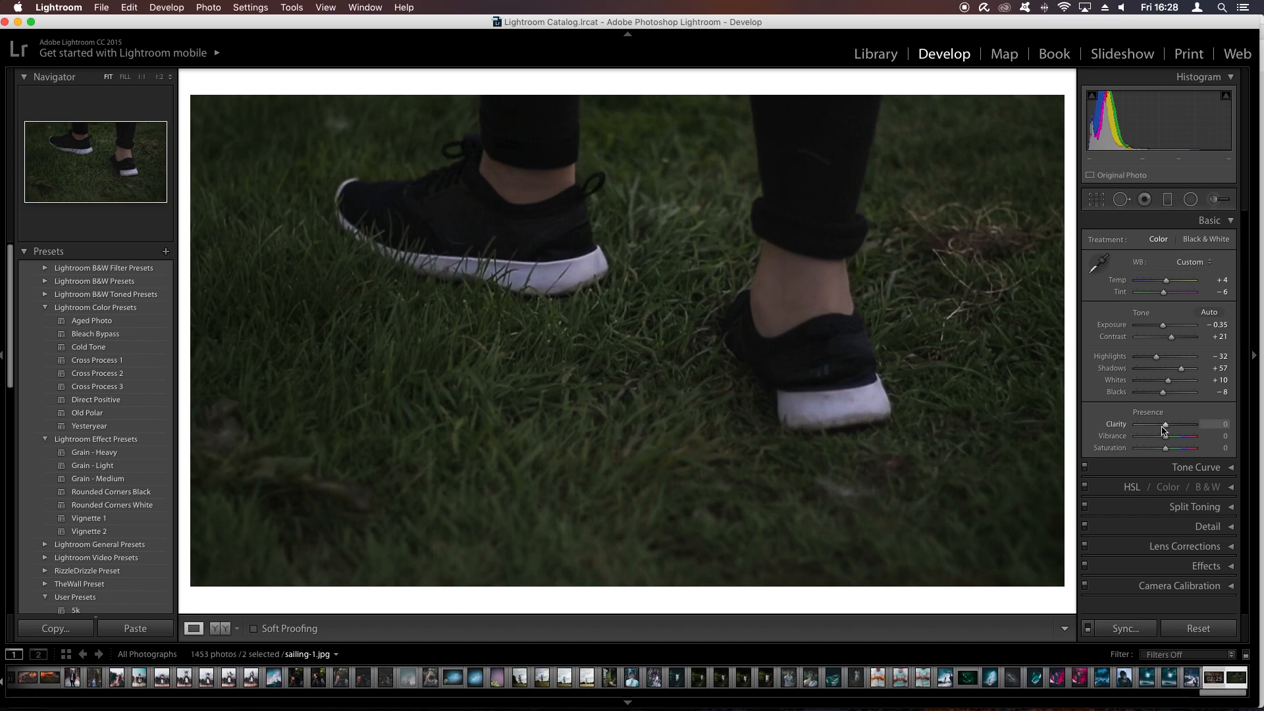
# - Set clarity to −22, vibrance to −7 and saturation to −15, and compare the image before and after the edits
pyautogui.moveTo(1164, 425); pyautogui.dragTo(1158, 426)
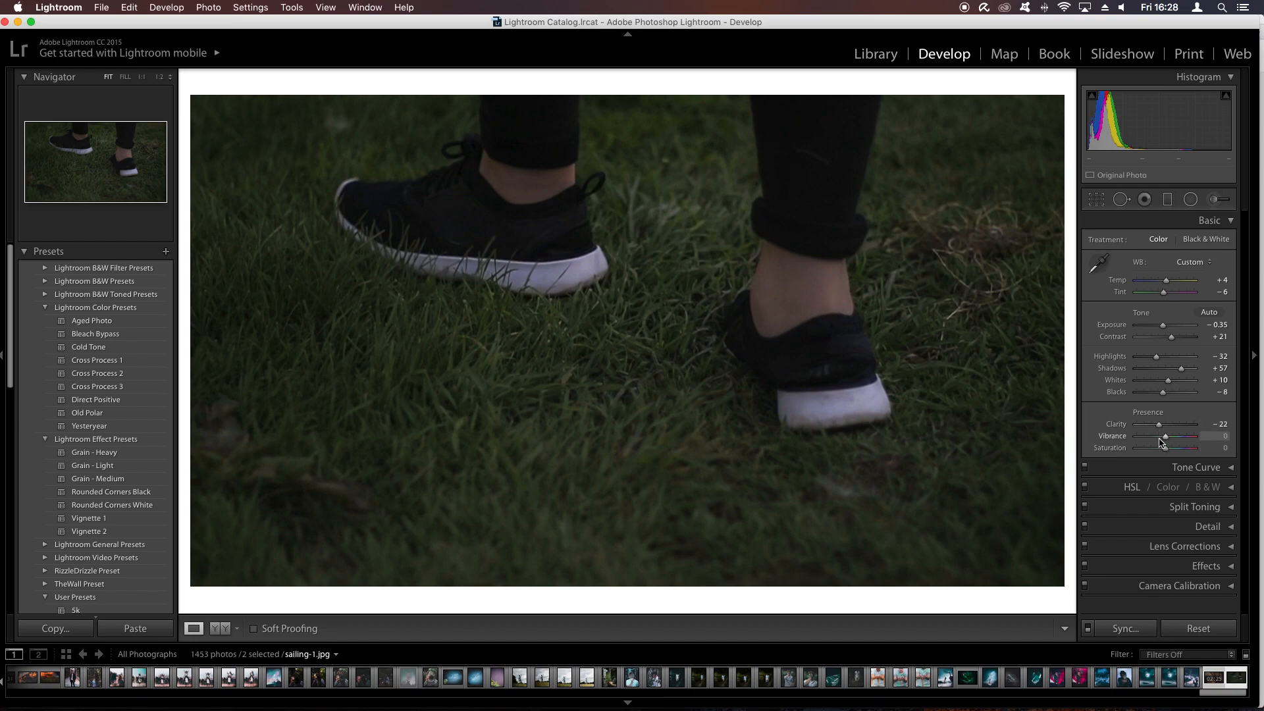
pyautogui.moveTo(1162, 436); pyautogui.dragTo(1161, 450)
pyautogui.press('\\')
pyautogui.press('\\')
pyautogui.press('\\')
pyautogui.press('\\')
pyautogui.press('\\')
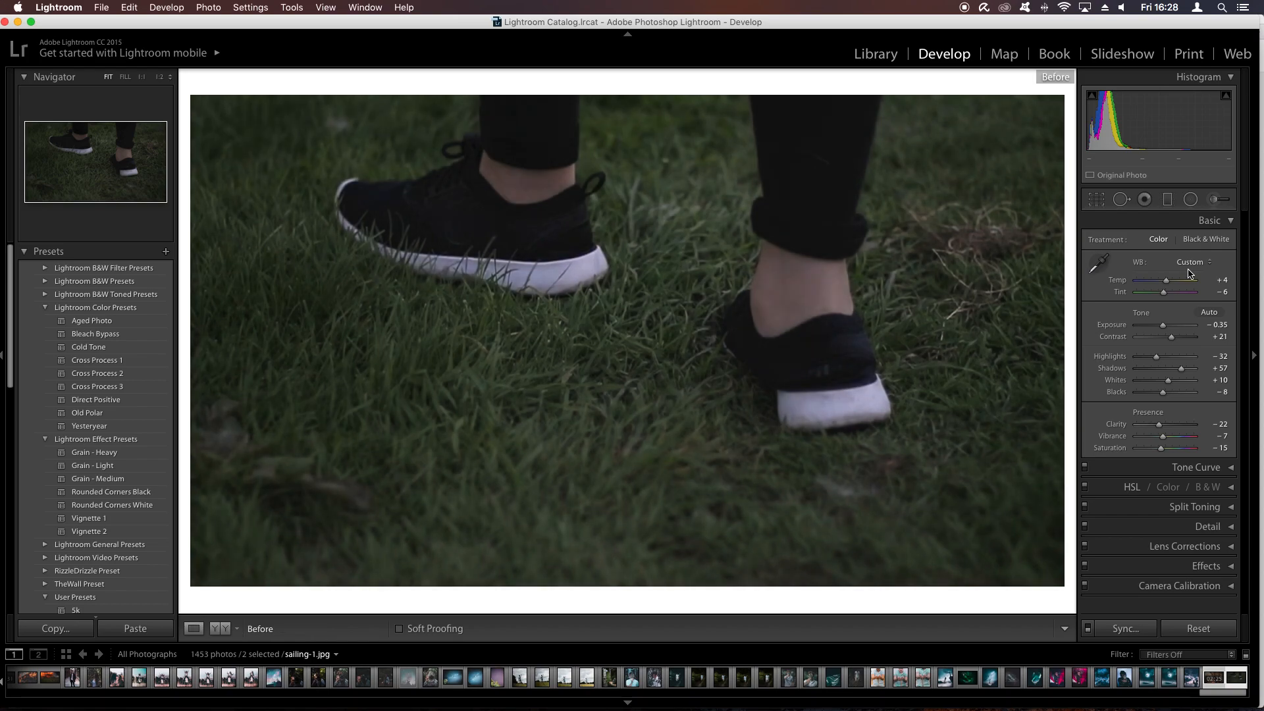
pyautogui.press('\\')
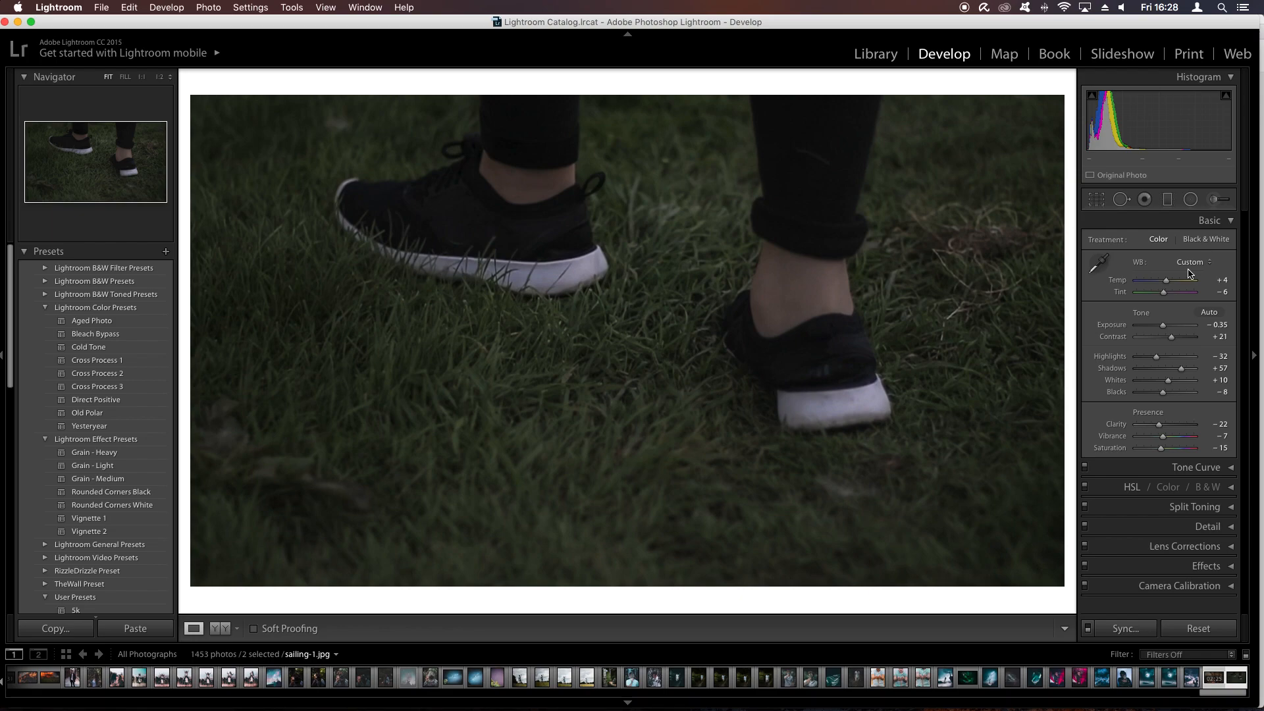
# - Add two anchor points on the RGB tone curve, one in the darks and one in the lights, keeping point curve editing on
pyautogui.click(1190, 467)
pyautogui.scroll(-3, 1154, 579)
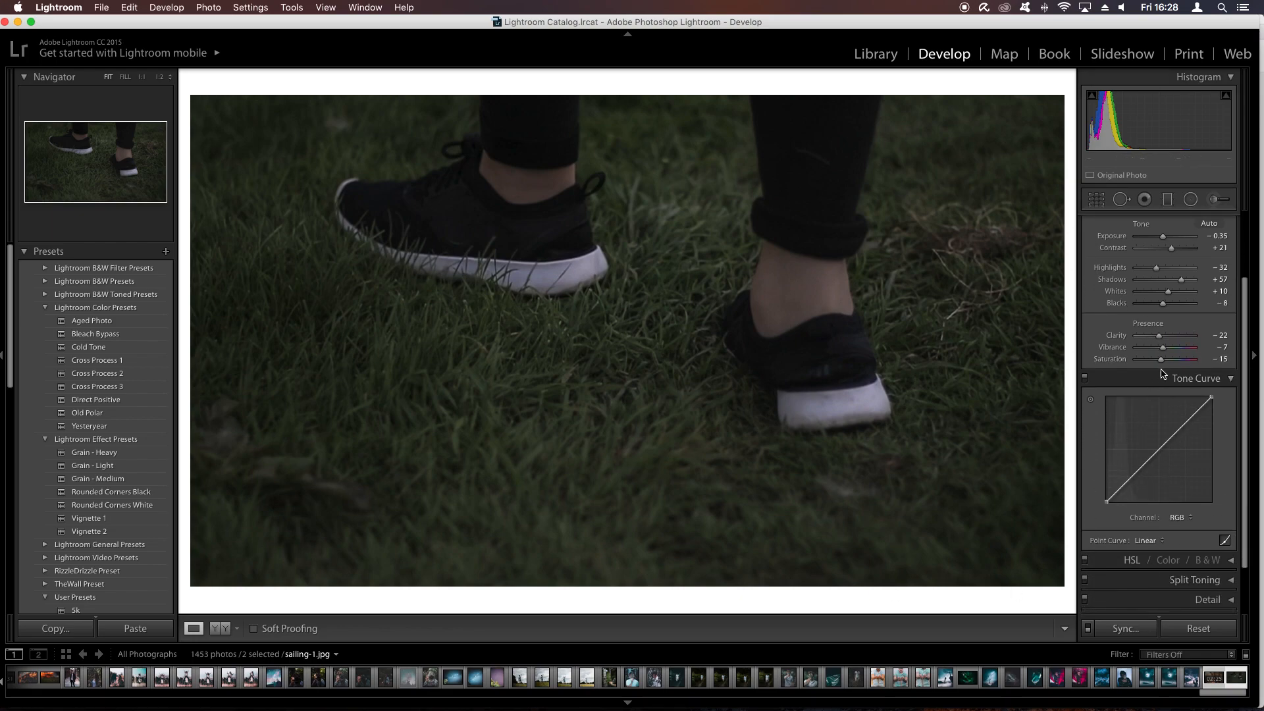
pyautogui.click(1134, 472)
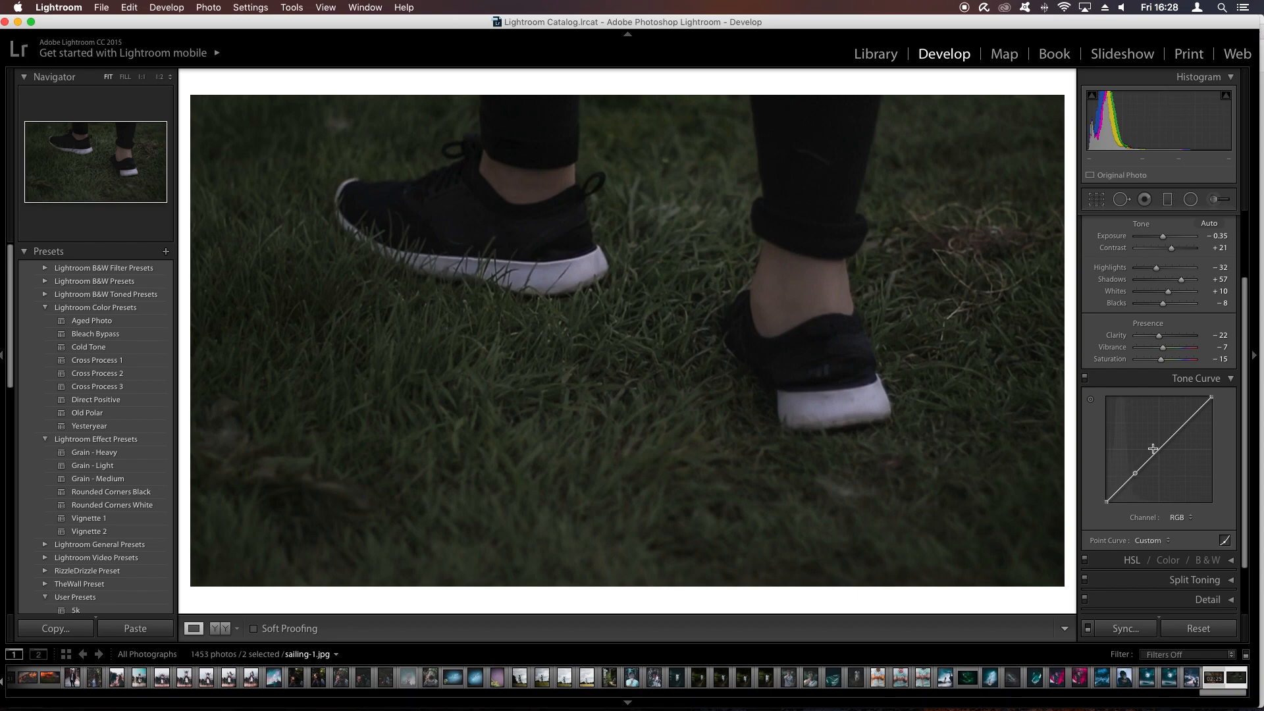
pyautogui.click(1183, 425)
pyautogui.click(1224, 540)
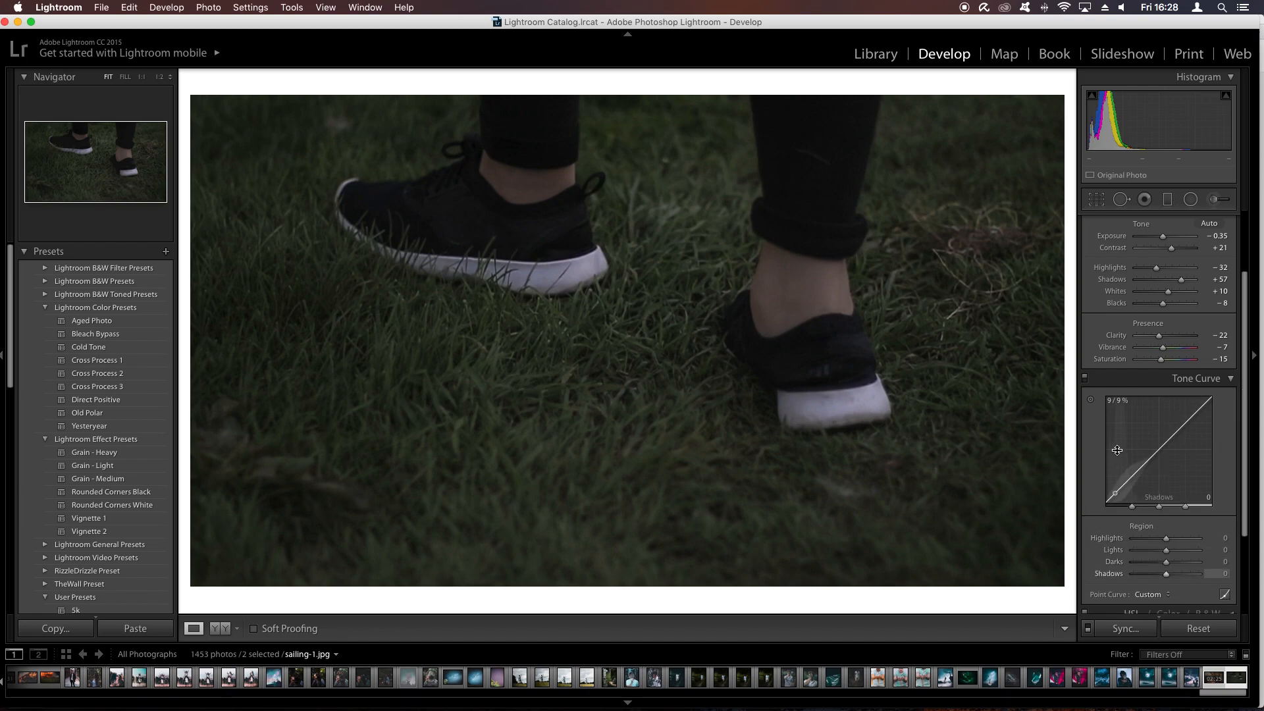
pyautogui.click(1224, 594)
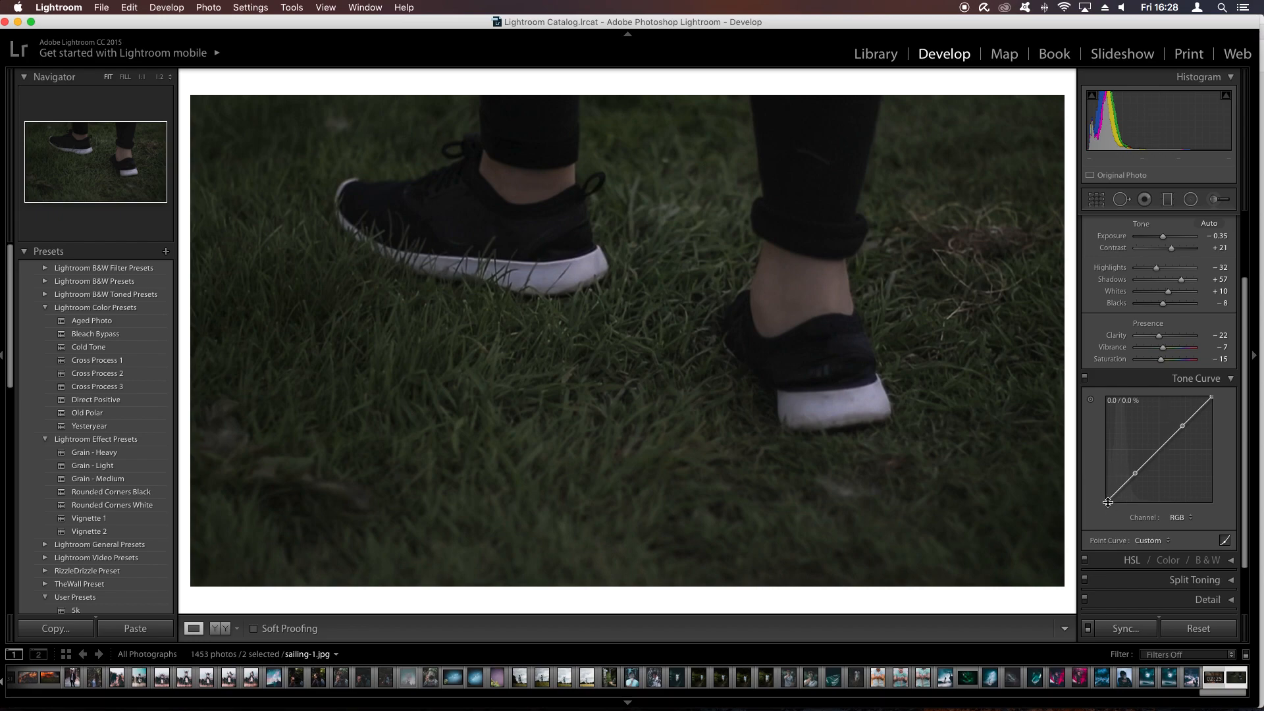
# - Lift the black end of the RGB tone curve to fade the blacks and add a point just above it to hold the shadows down
pyautogui.moveTo(1107, 503); pyautogui.dragTo(1110, 489)
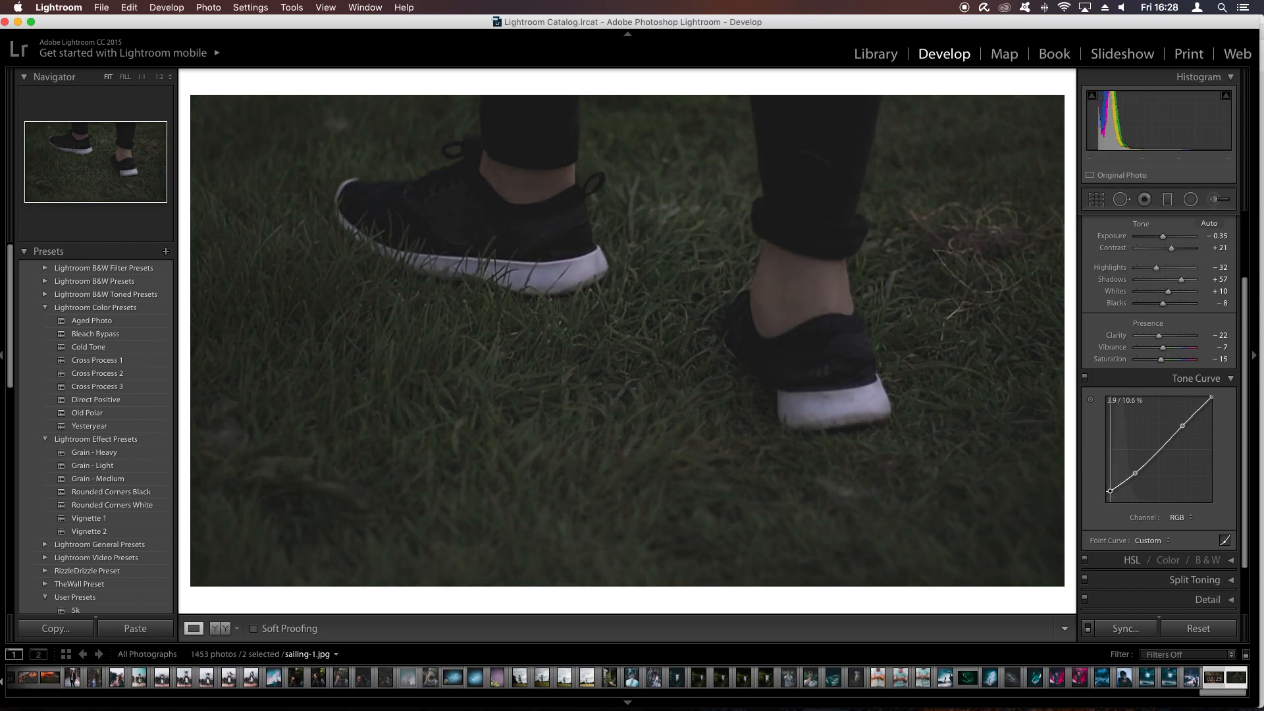
pyautogui.moveTo(1109, 488); pyautogui.dragTo(1121, 485)
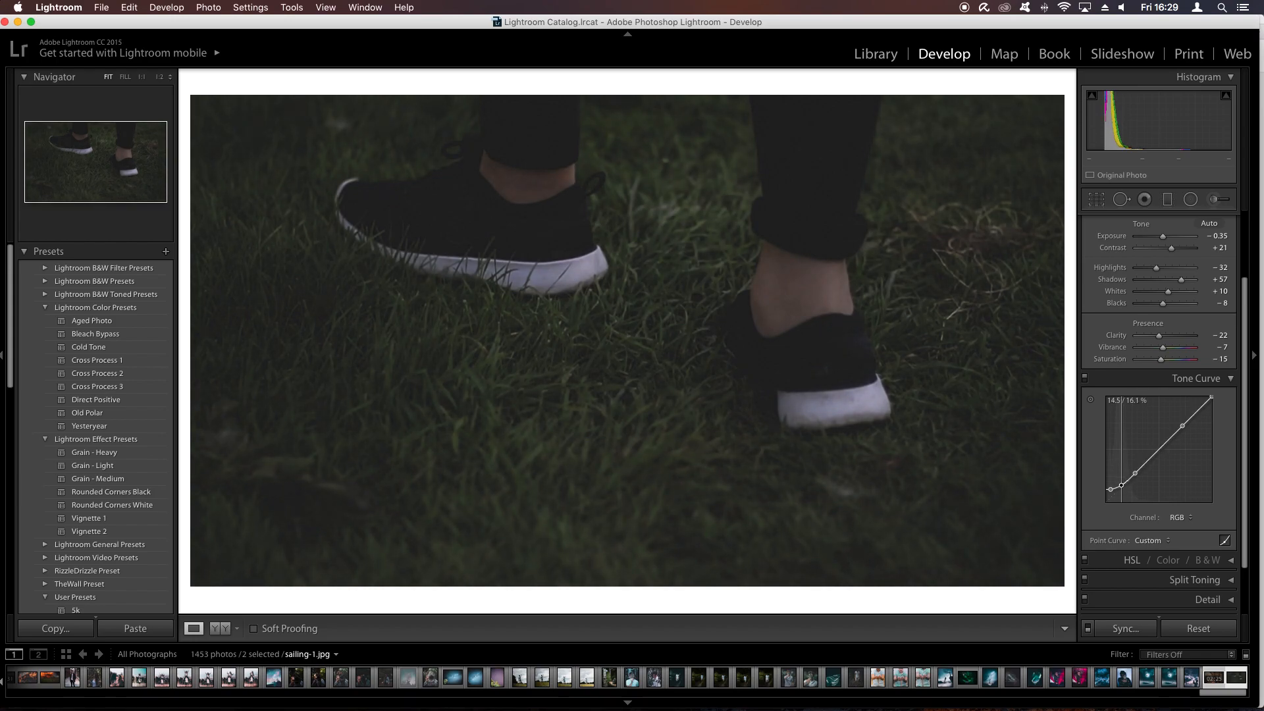
pyautogui.moveTo(1121, 485); pyautogui.dragTo(761, 709)
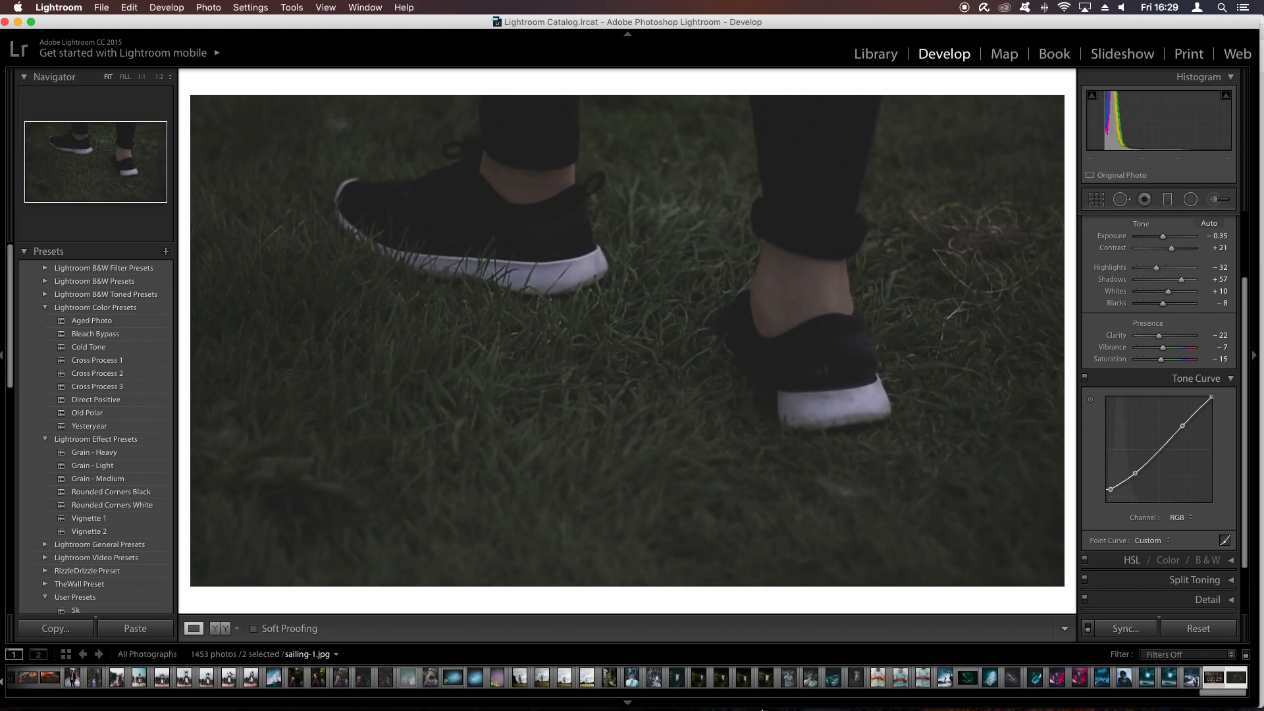
pyautogui.moveTo(1125, 481); pyautogui.dragTo(1122, 485)
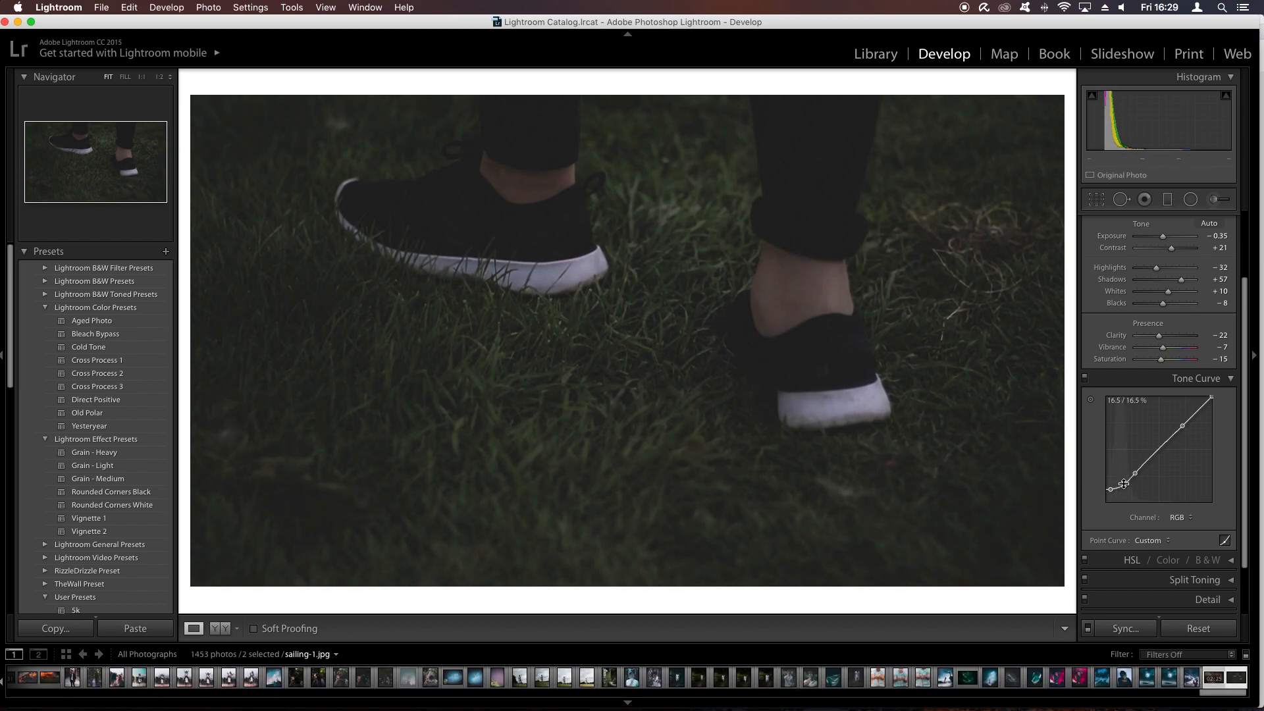
pyautogui.moveTo(1123, 485); pyautogui.dragTo(1121, 485)
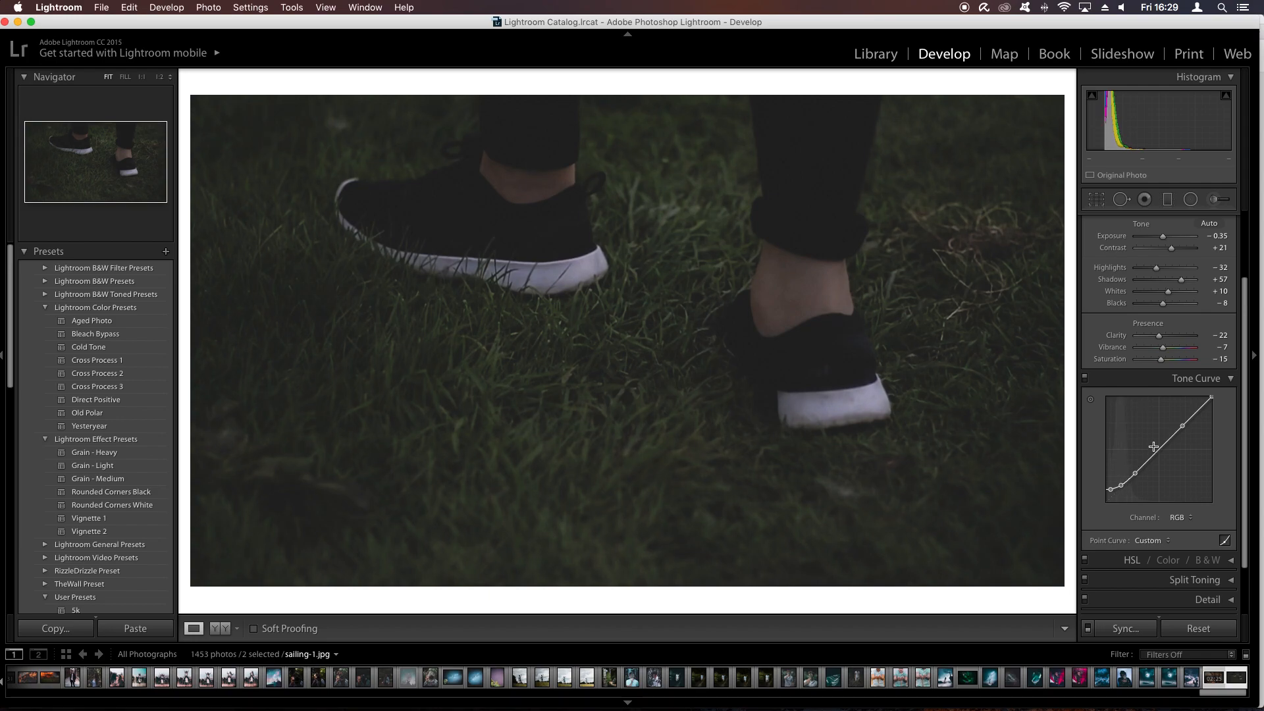
# - Raise the RGB curve's midtones slightly, lower its white point to about 78%, and compare the image with and without the tone curve
pyautogui.moveTo(1163, 447); pyautogui.dragTo(1149, 455)
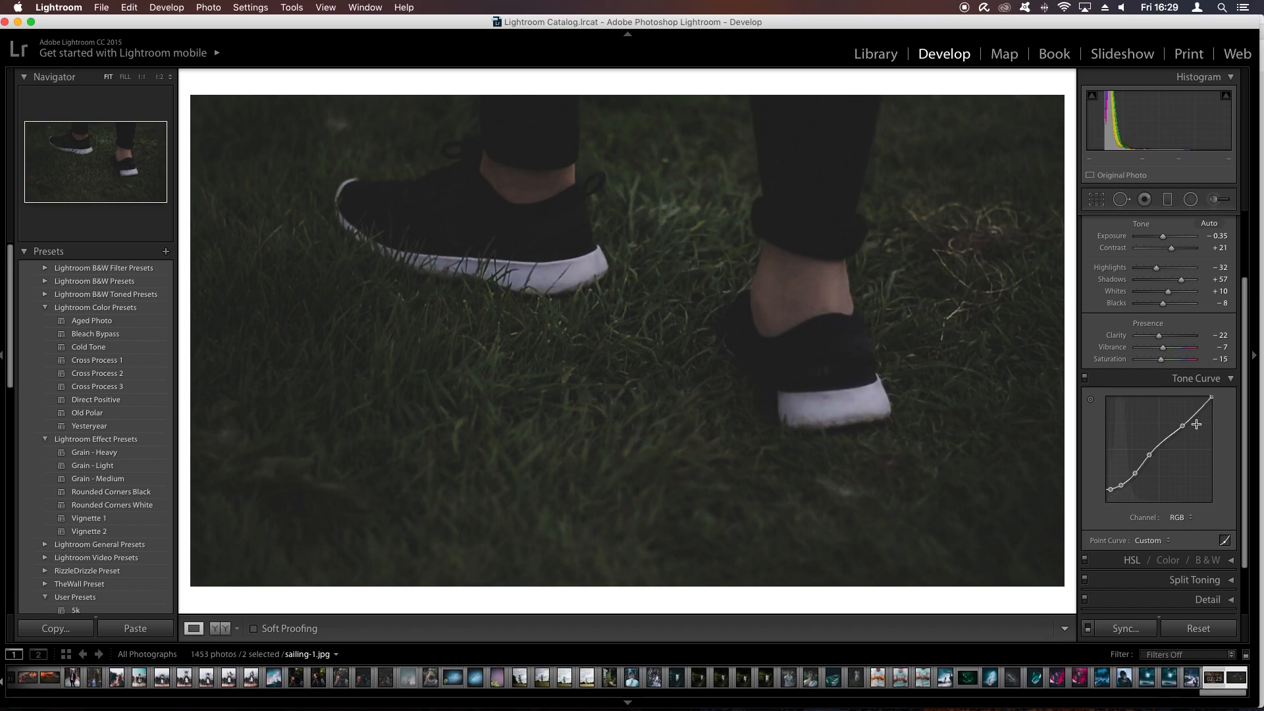
pyautogui.moveTo(1211, 400); pyautogui.dragTo(1211, 422)
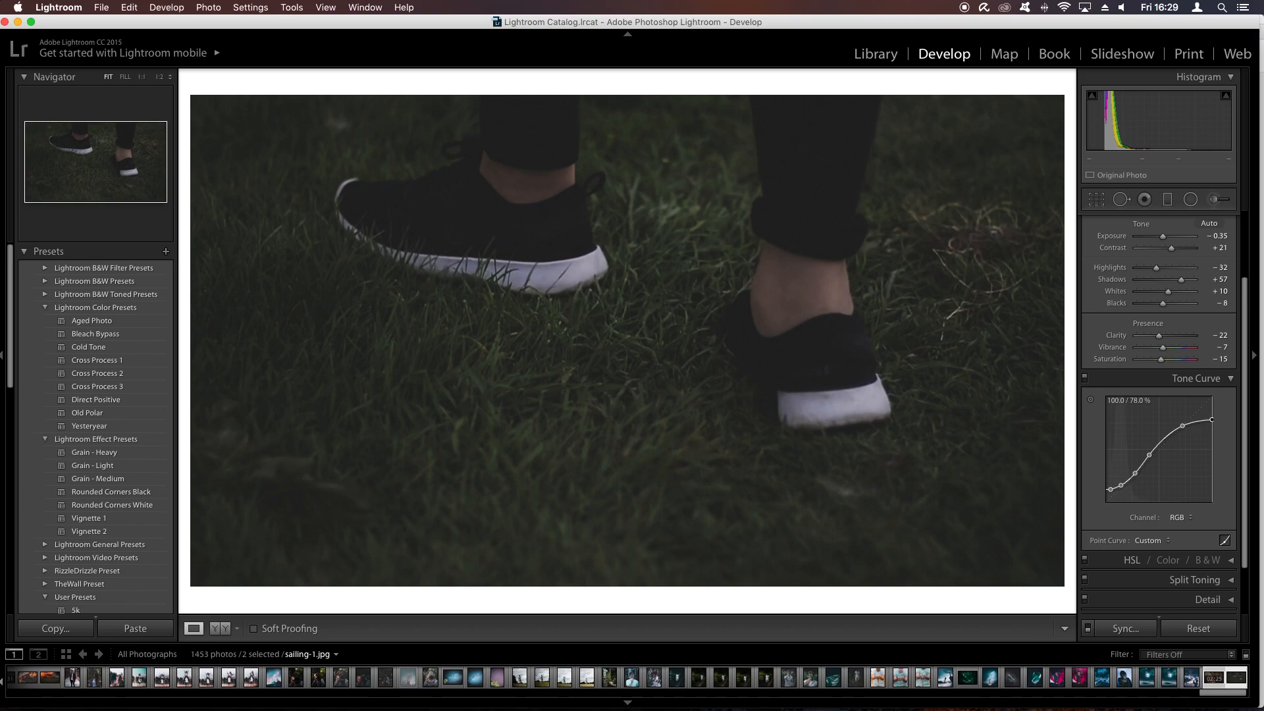
pyautogui.click(1085, 378)
pyautogui.click(1085, 379)
pyautogui.click(1085, 379)
pyautogui.click(1084, 378)
pyautogui.click(1085, 379)
pyautogui.click(1085, 380)
# - Try to adjust the shadows on the red channel's tone curve
pyautogui.click(1183, 522)
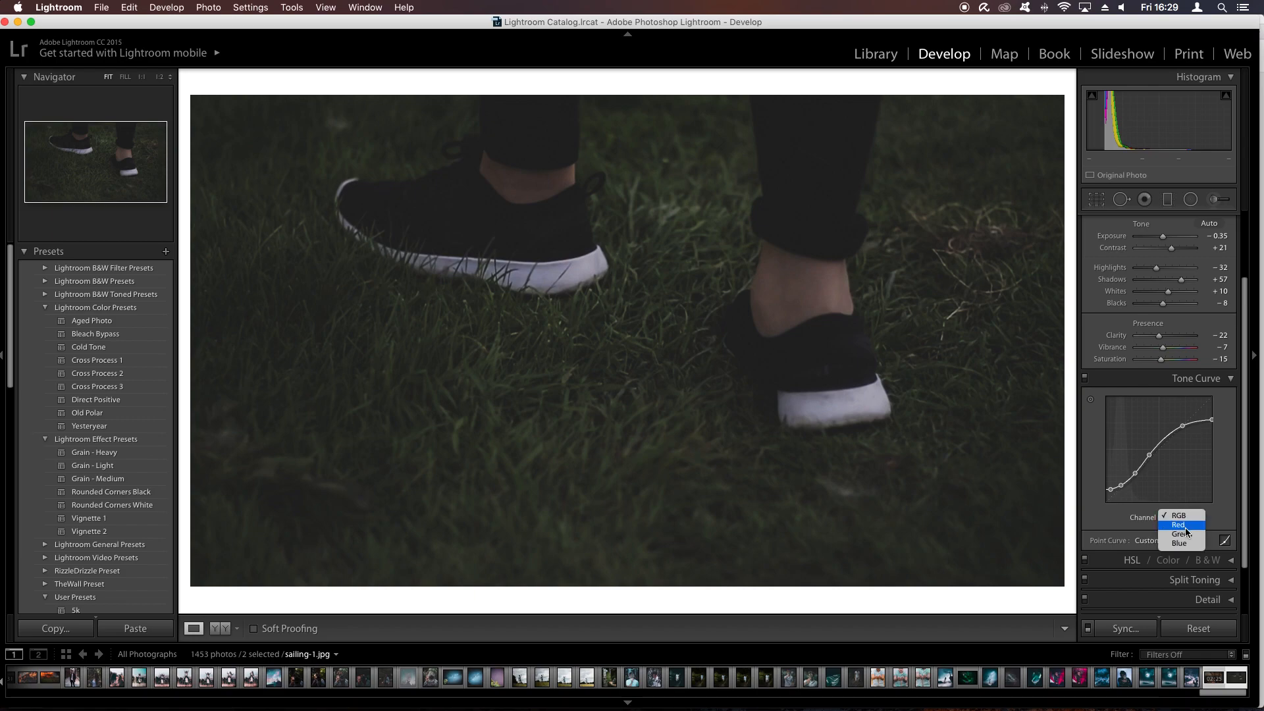
pyautogui.click(1186, 530)
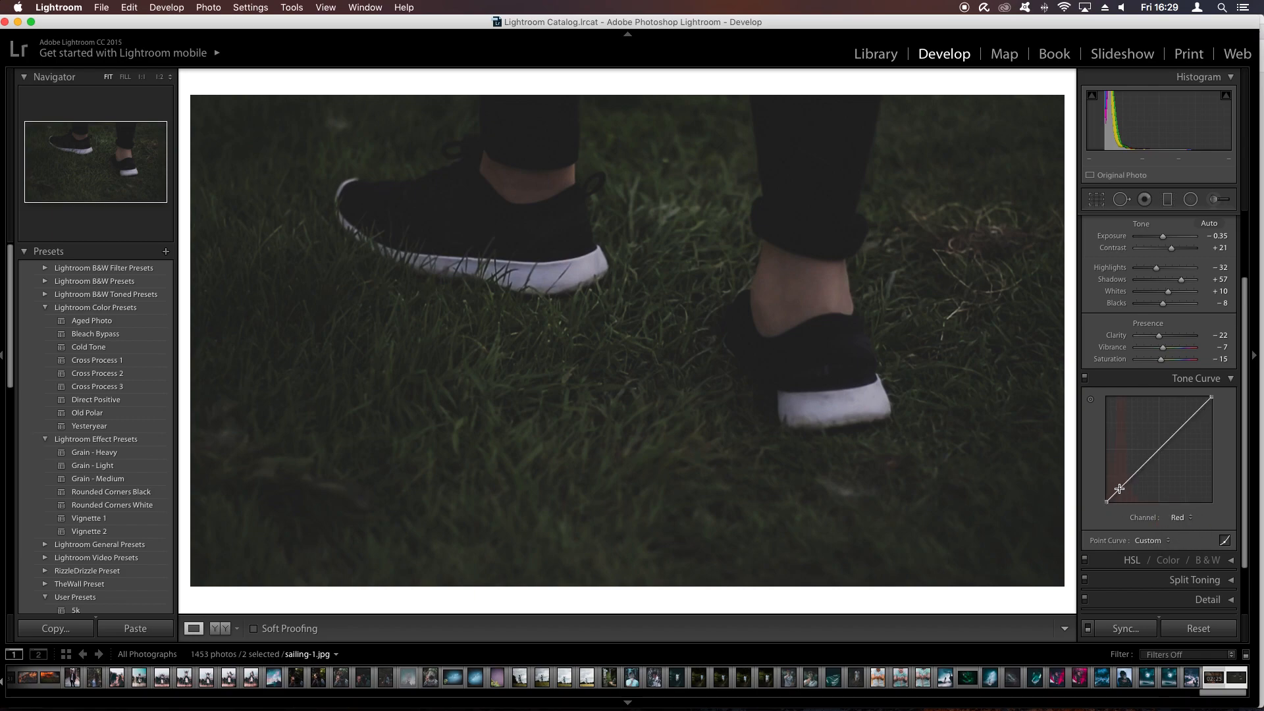
pyautogui.moveTo(1120, 489); pyautogui.dragTo(901, 479)
# - Collapse the tone curve settings and set the red hue to +3 in the HSL adjustments
pyautogui.click(1190, 378)
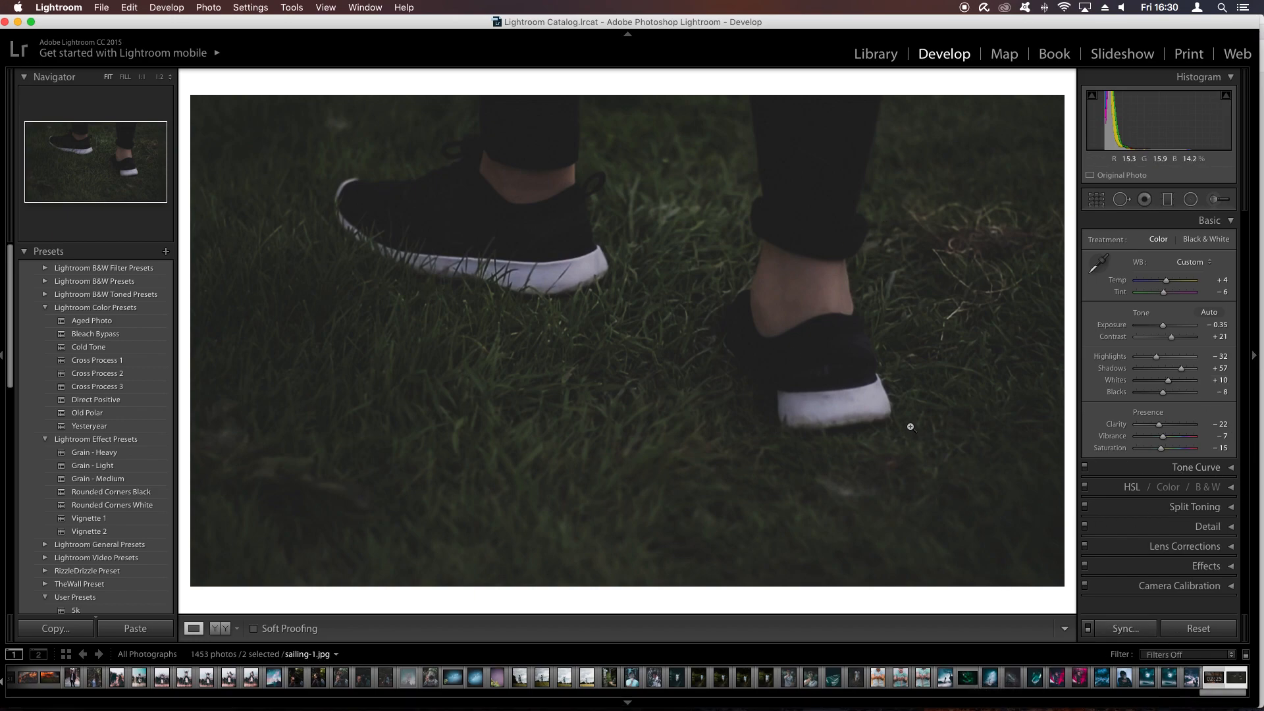
pyautogui.click(1230, 487)
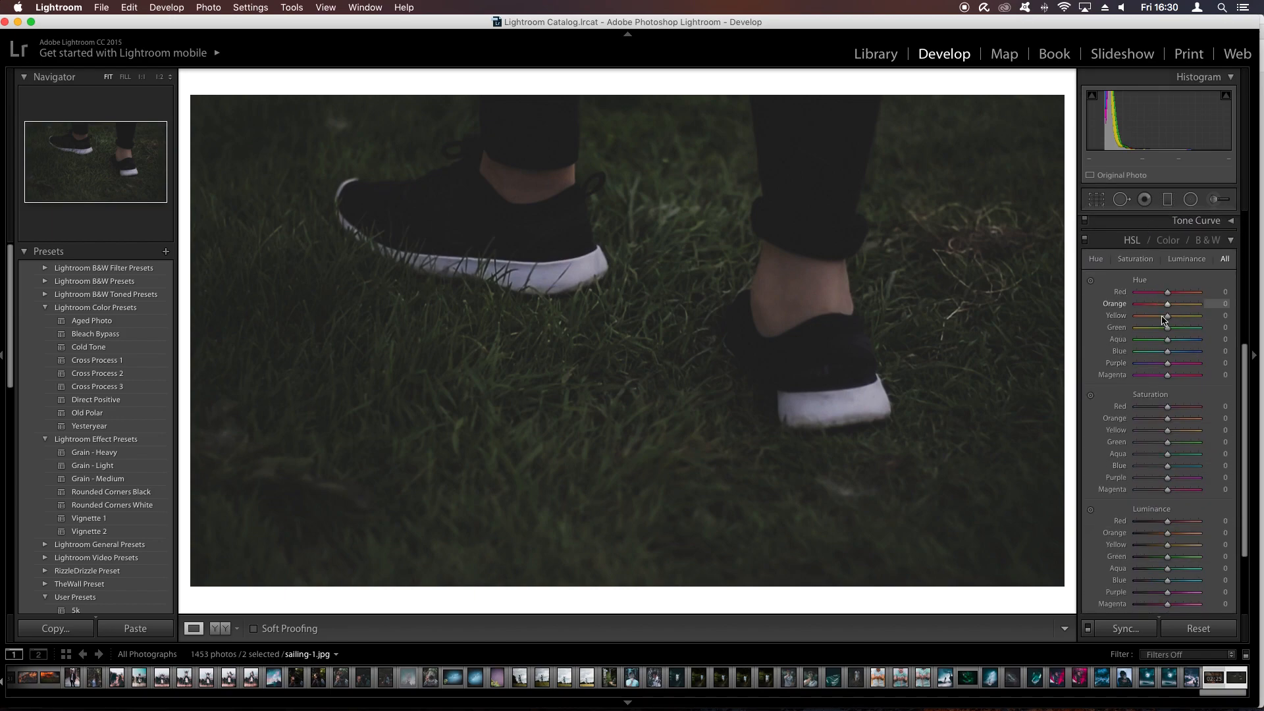
pyautogui.scroll(-1, 1166, 290)
pyautogui.moveTo(1166, 284); pyautogui.dragTo(1169, 285)
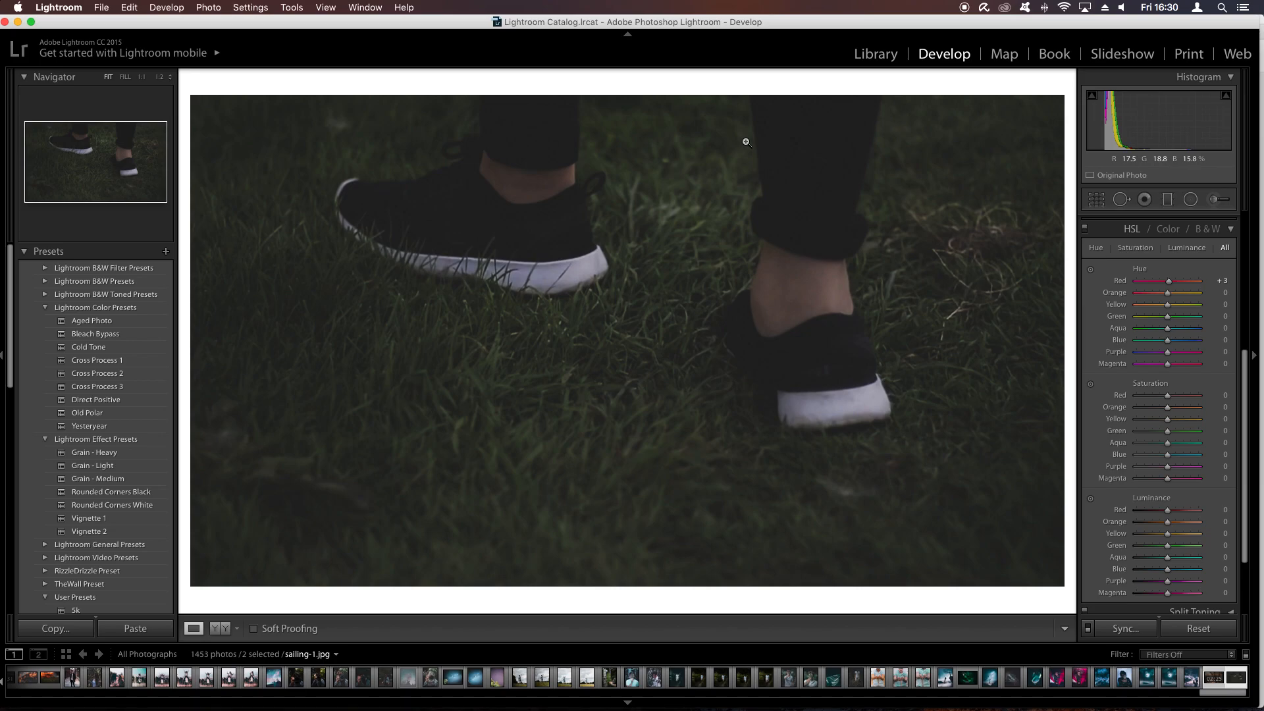
# - Switch to the YouTube video in Safari, examine the colour look at several points along its timeline, and return to Lightroom
pyautogui.hotkey('ctrl', 'Up')
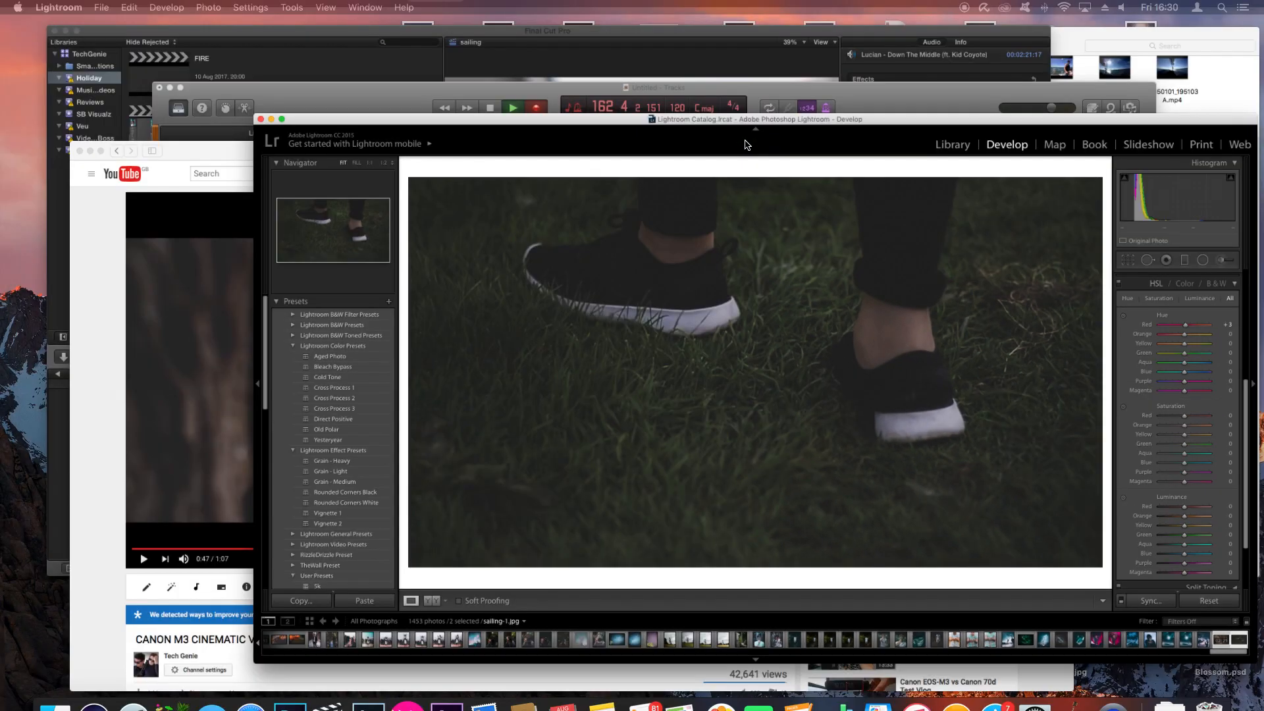
pyautogui.click(563, 536)
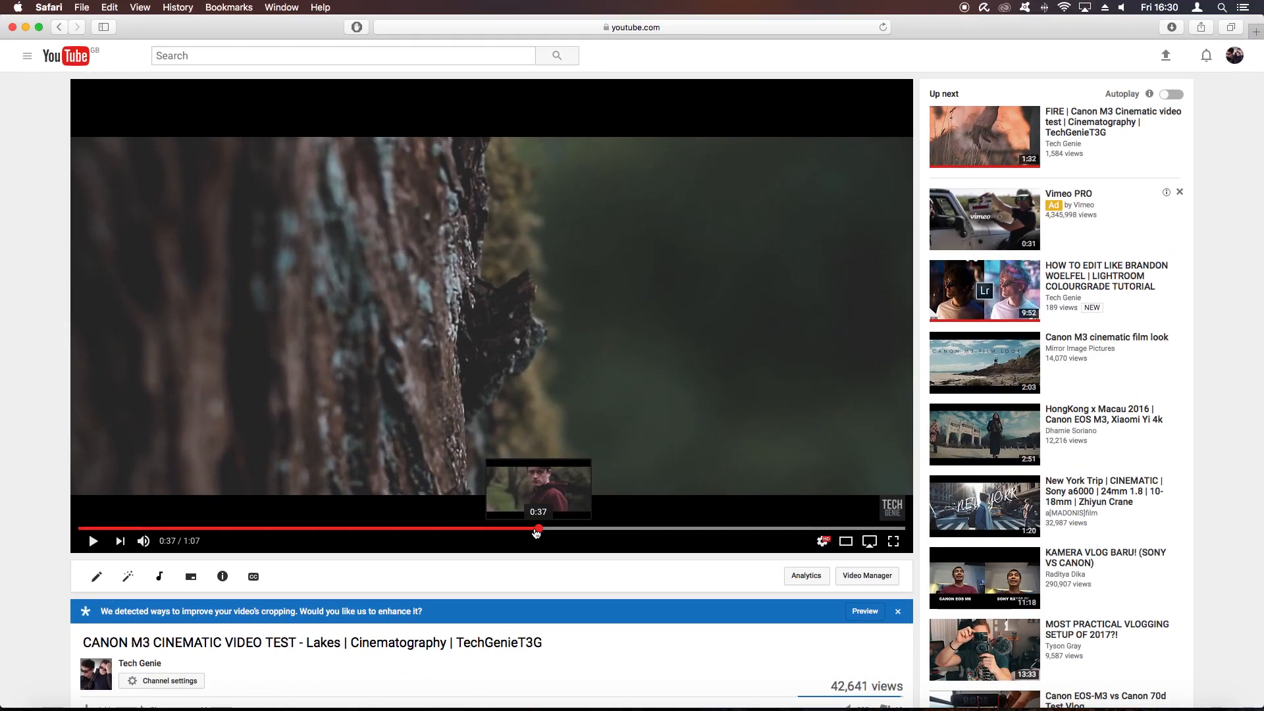
pyautogui.click(363, 528)
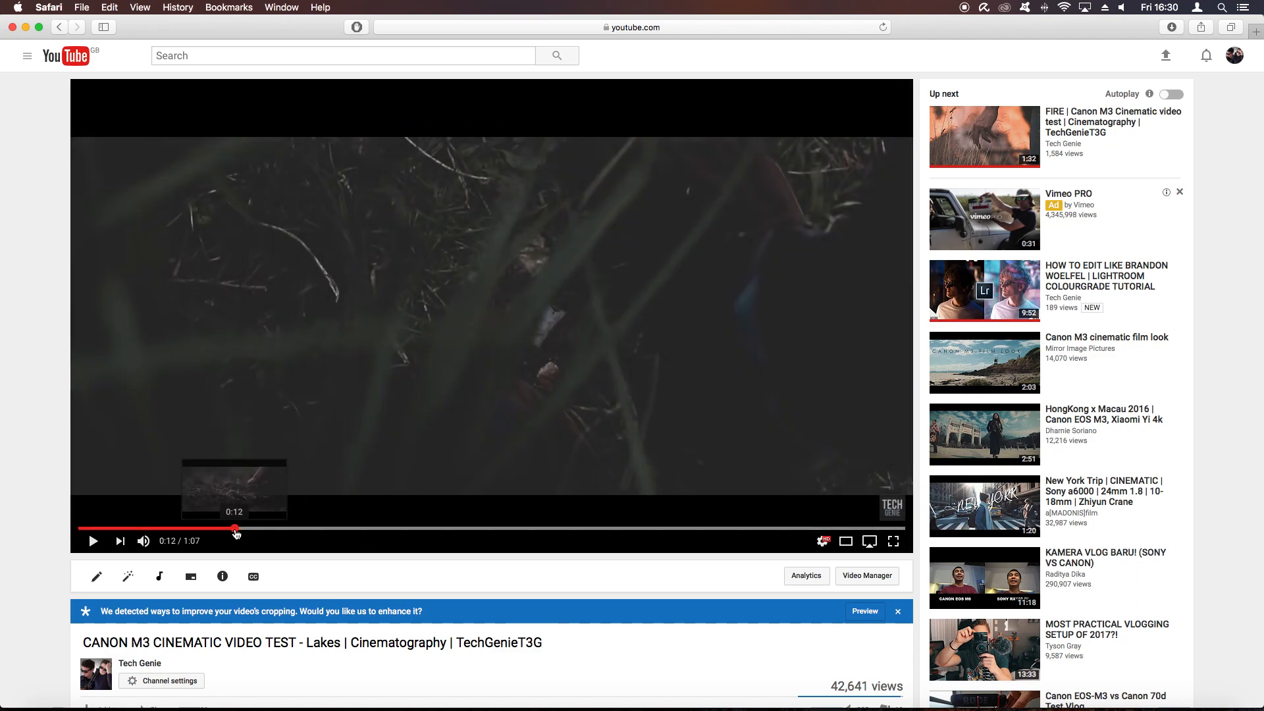
pyautogui.click(230, 528)
pyautogui.click(129, 529)
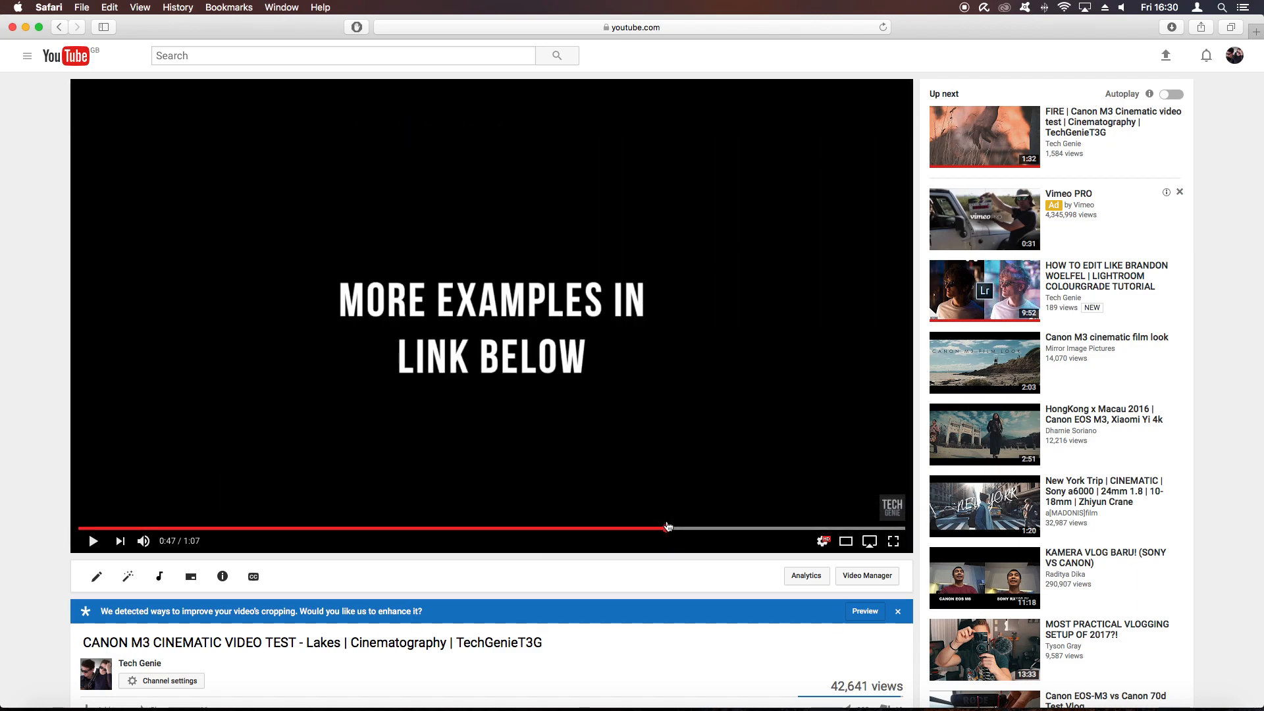
pyautogui.click(669, 528)
pyautogui.click(748, 528)
pyautogui.click(795, 530)
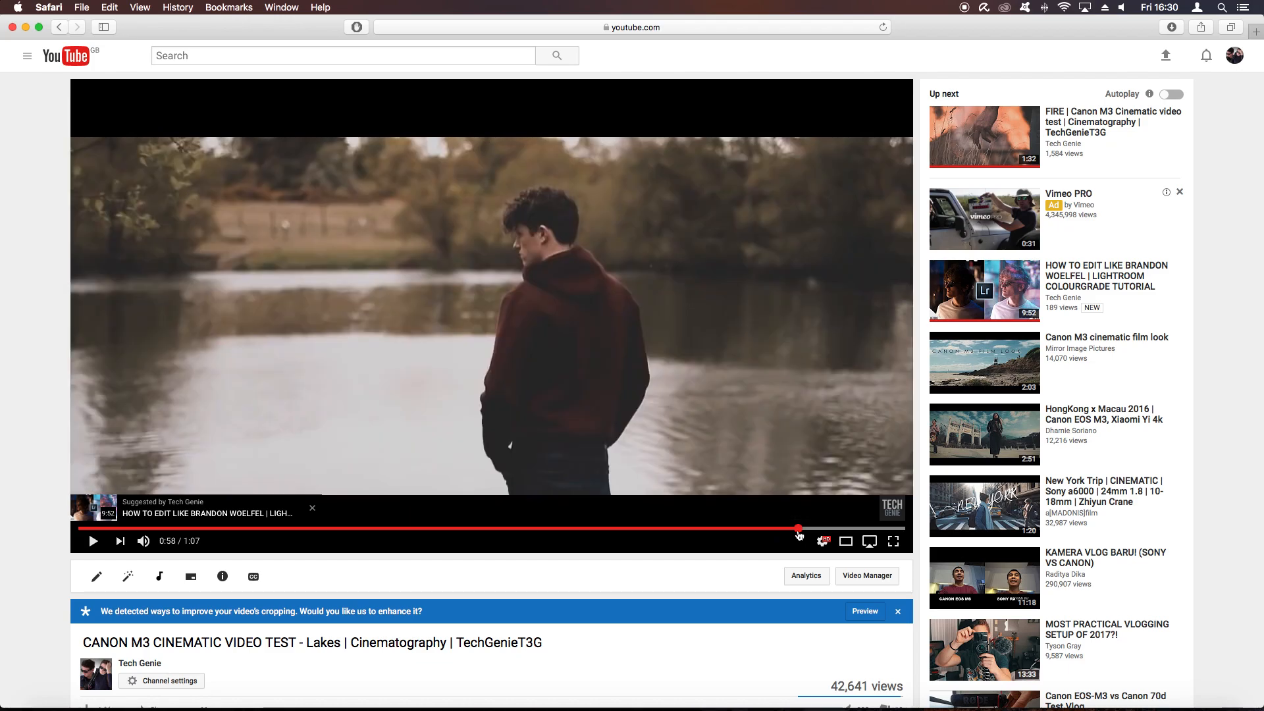
pyautogui.press('super+Tab')
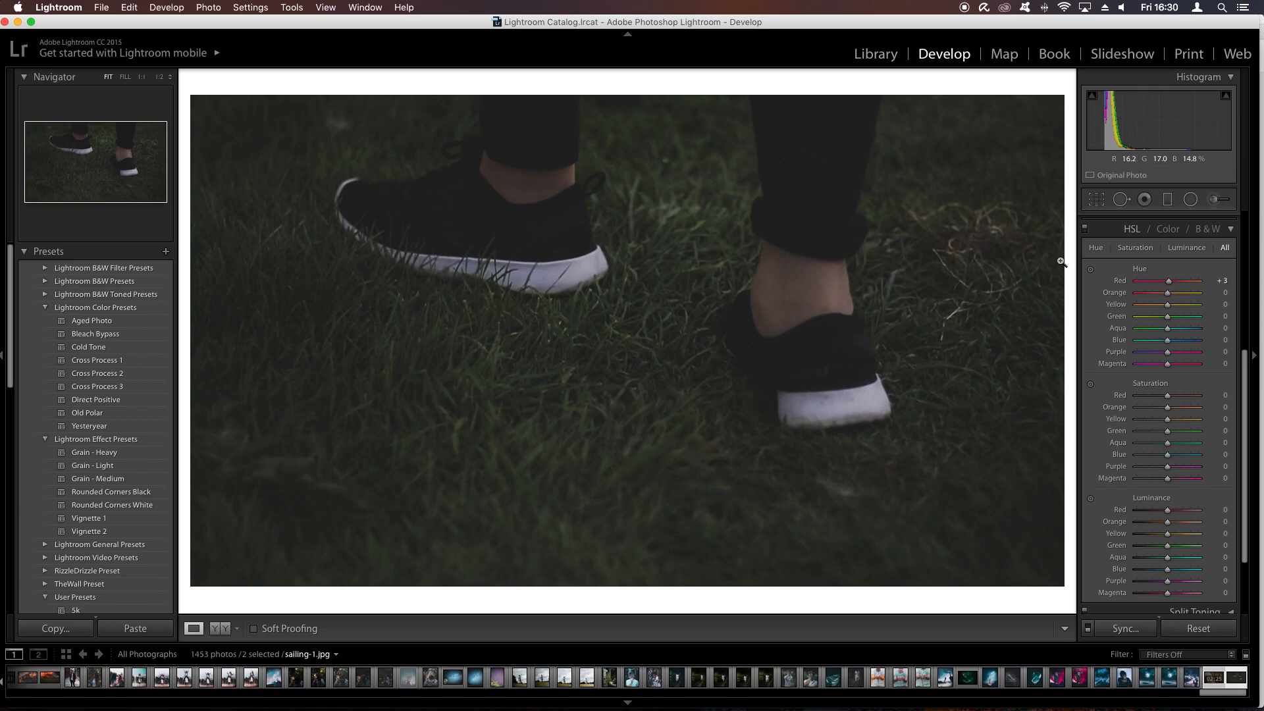
# - Set the HSL hues to red -21, orange +13, yellow +27, green +8, aqua -51, blue -41, purple -21 and magenta -21
pyautogui.moveTo(1167, 285); pyautogui.dragTo(1154, 344)
pyautogui.click(1155, 341)
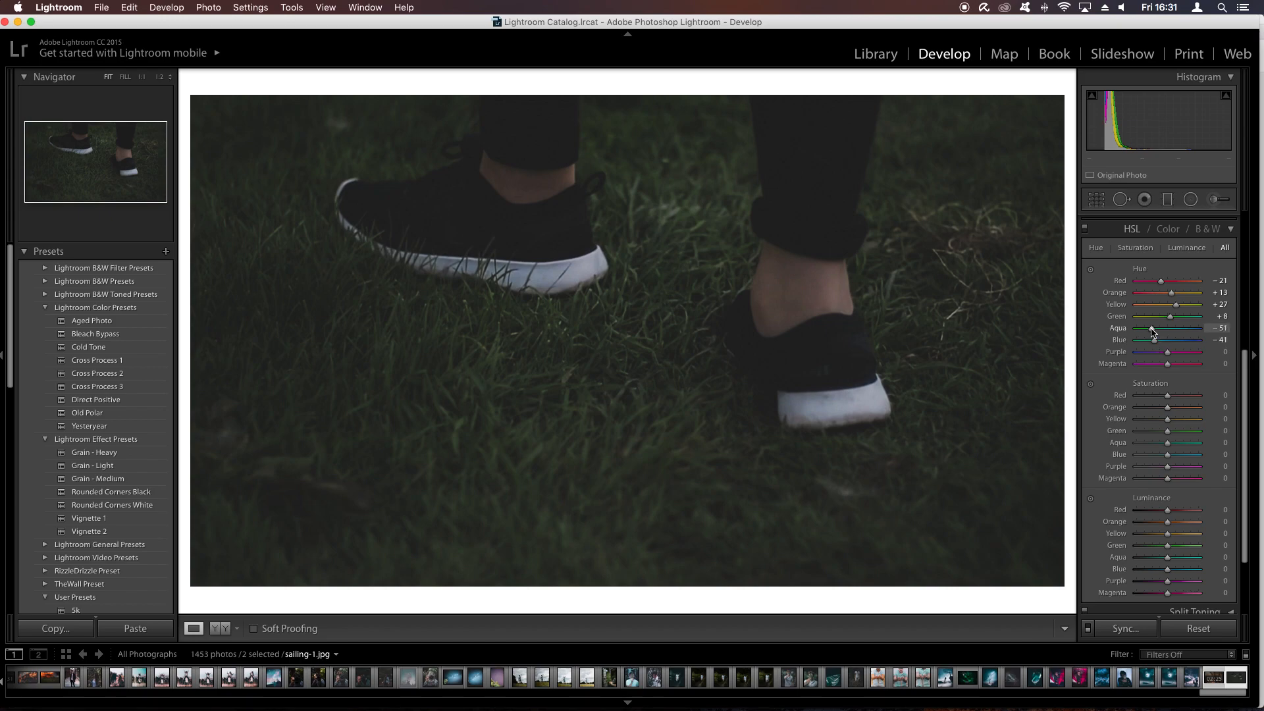
pyautogui.moveTo(1166, 357)
pyautogui.mouseDown()
pyautogui.moveTo(1142, 357)
pyautogui.moveTo(1178, 359)
pyautogui.mouseUp()
pyautogui.doubleClick(1164, 358)
pyautogui.moveTo(1169, 367); pyautogui.dragTo(1161, 369)
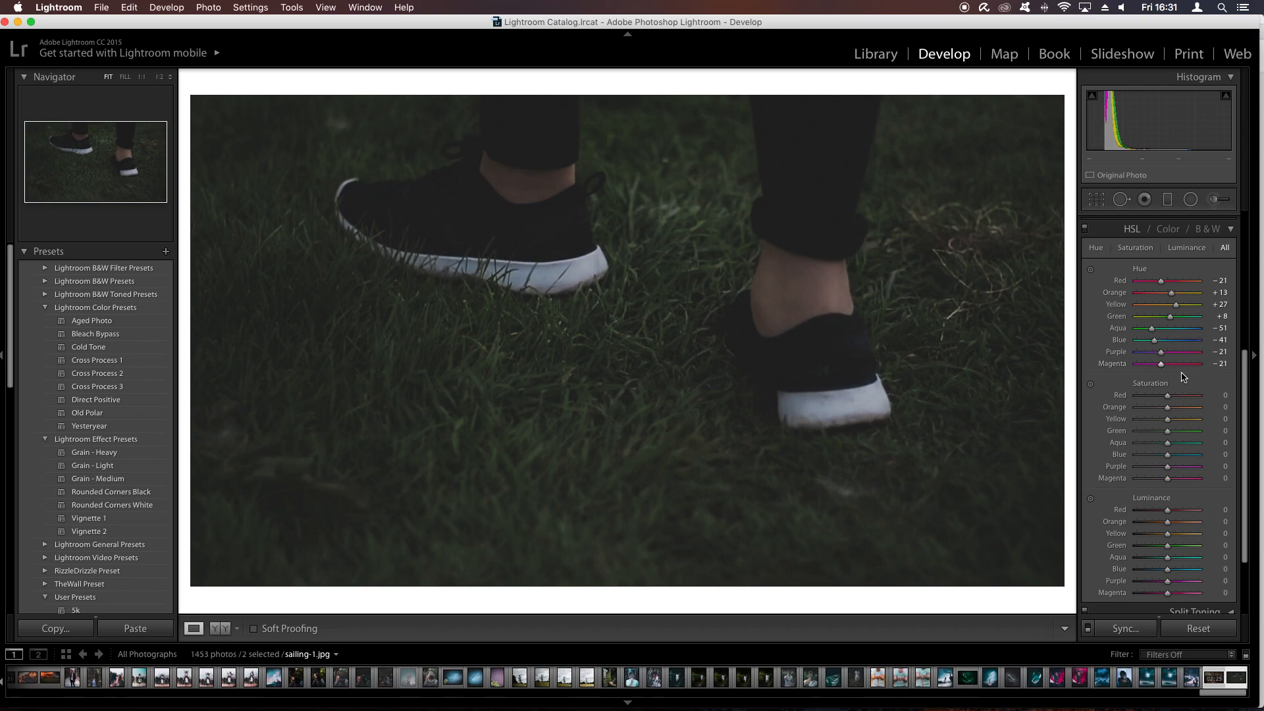
# - Set the HSL saturation to red +5, orange +13, yellow -26, green -43, aqua -27, blue -32 and purple -22
pyautogui.moveTo(1162, 400)
pyautogui.mouseDown()
pyautogui.moveTo(1136, 401)
pyautogui.moveTo(1160, 403)
pyautogui.mouseUp()
pyautogui.doubleClick(1160, 403)
pyautogui.click(1160, 455)
pyautogui.click(1159, 443)
pyautogui.moveTo(1166, 434)
pyautogui.mouseDown()
pyautogui.moveTo(1186, 434)
pyautogui.moveTo(1140, 434)
pyautogui.moveTo(1151, 435)
pyautogui.moveTo(1134, 422)
pyautogui.moveTo(1183, 423)
pyautogui.moveTo(1146, 413)
pyautogui.moveTo(1210, 403)
pyautogui.moveTo(1174, 412)
pyautogui.mouseUp()
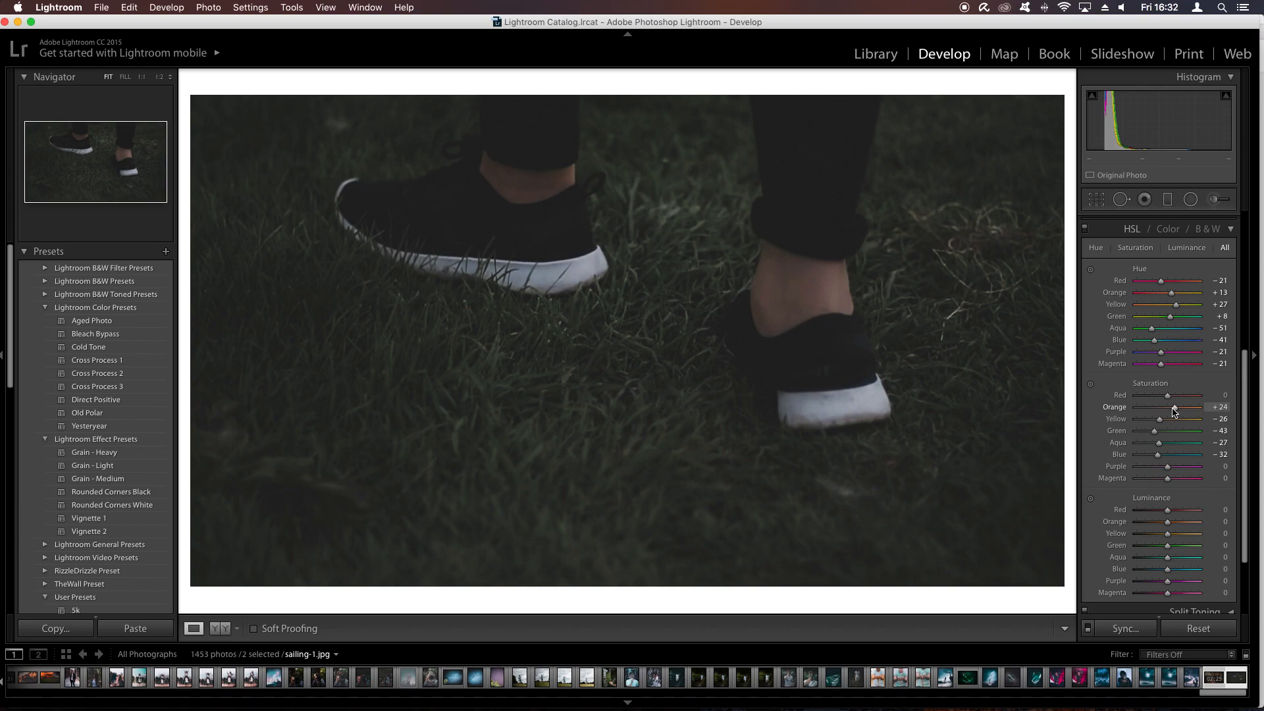
pyautogui.moveTo(1168, 394); pyautogui.dragTo(1170, 395)
pyautogui.moveTo(1162, 469); pyautogui.dragTo(1160, 469)
# - Set the HSL luminance to red -6, orange +2, yellow +7, green +23, aqua -25 and blue -19
pyautogui.scroll(-3, 1168, 484)
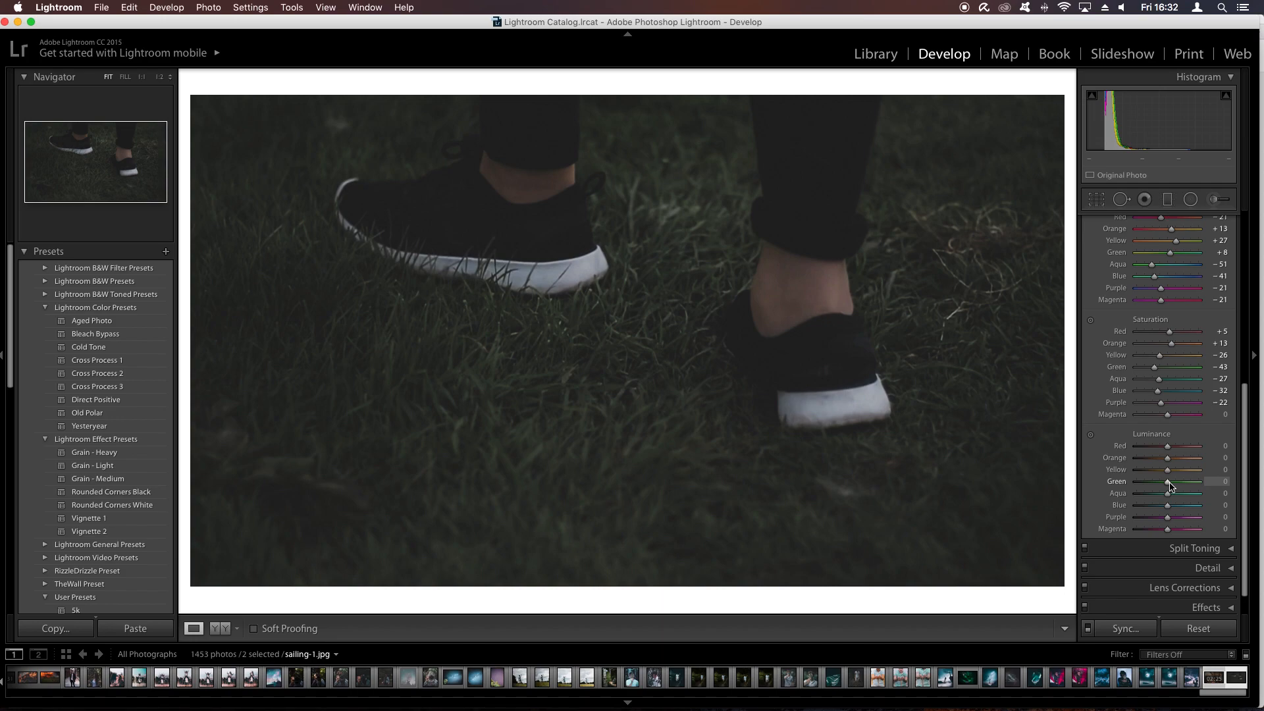
pyautogui.moveTo(1169, 485)
pyautogui.mouseDown()
pyautogui.moveTo(1137, 484)
pyautogui.moveTo(1180, 481)
pyautogui.moveTo(1177, 471)
pyautogui.mouseUp()
pyautogui.moveTo(1168, 473)
pyautogui.mouseDown()
pyautogui.moveTo(1173, 484)
pyautogui.moveTo(1178, 447)
pyautogui.moveTo(1168, 462)
pyautogui.mouseUp()
pyautogui.moveTo(1164, 495); pyautogui.dragTo(1162, 506)
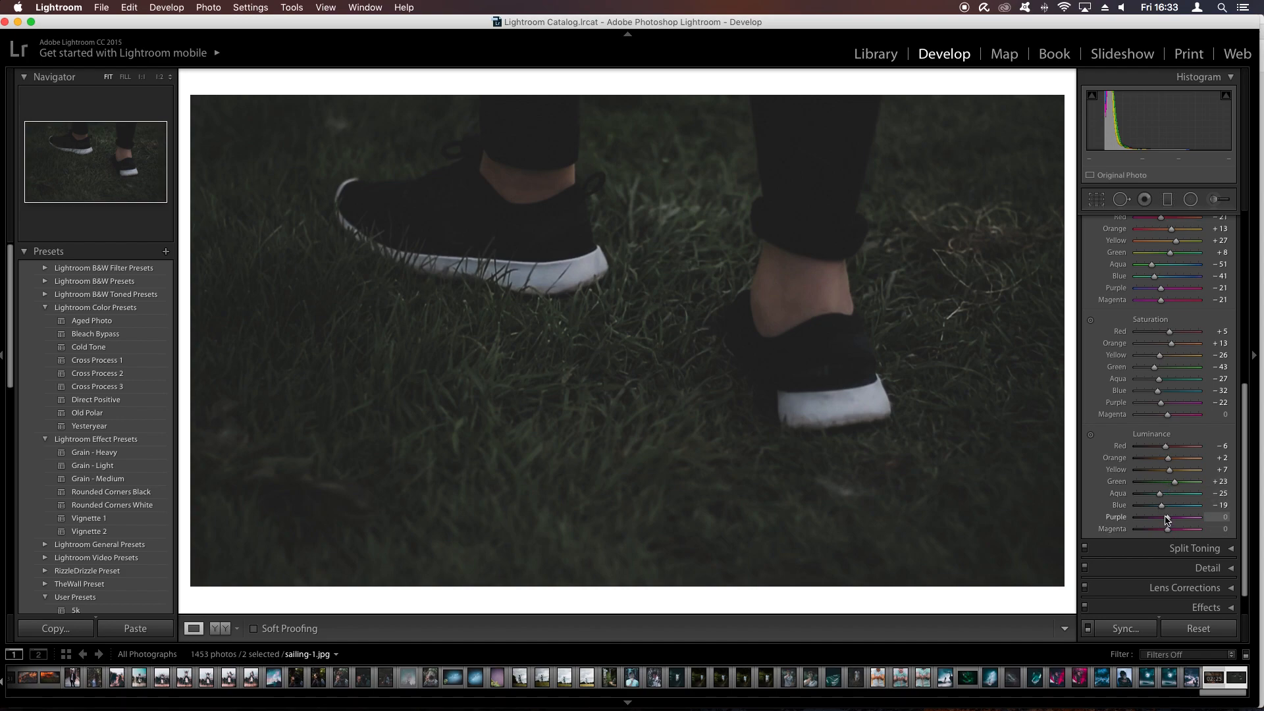
# - Collapse the HSL settings and compare the image with and without the HSL adjustments
pyautogui.scroll(5, 1166, 520)
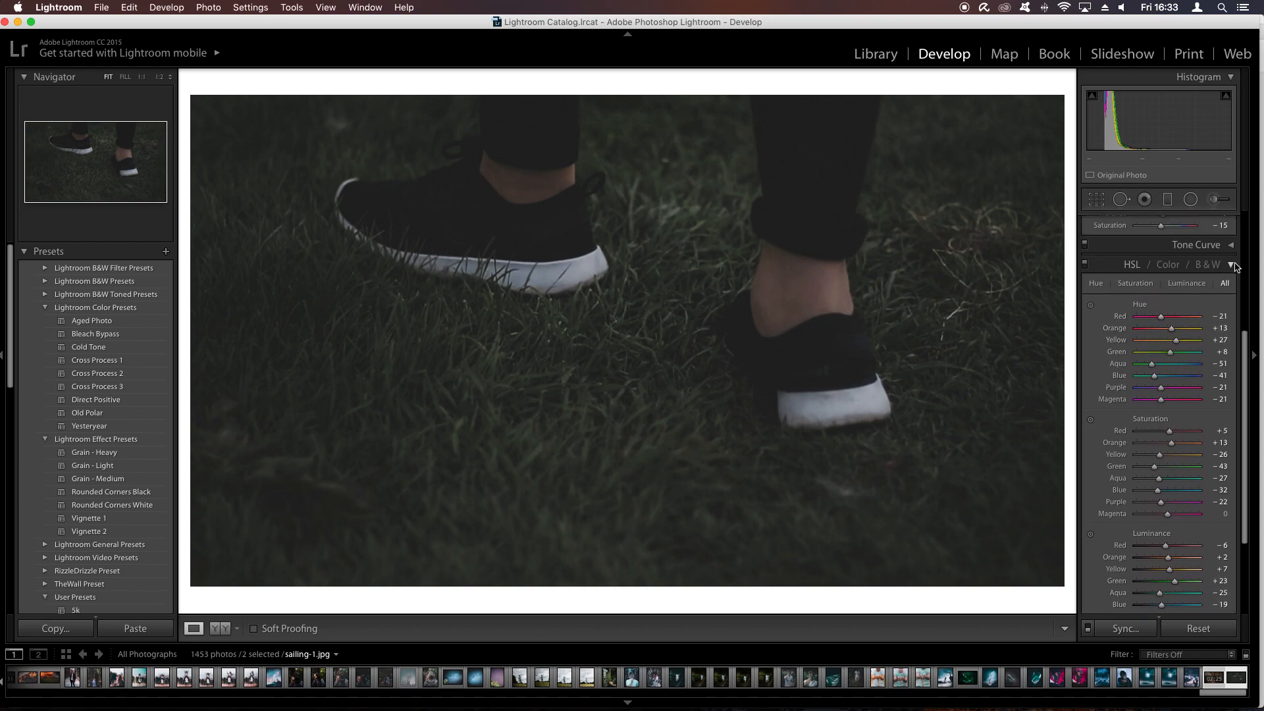
pyautogui.click(1231, 264)
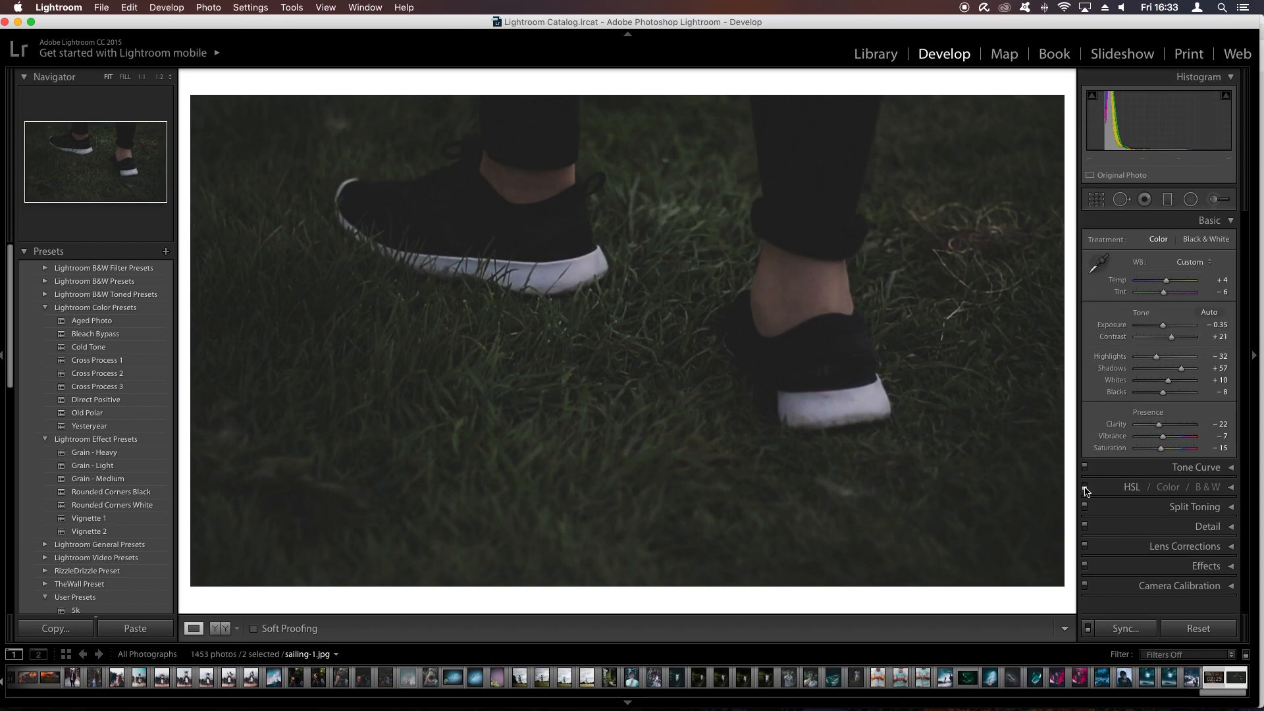
pyautogui.click(1085, 487)
pyautogui.click(1084, 487)
# - Split tone the highlights with hue 206 and saturation 7, and compare the image with and without the toning
pyautogui.click(1203, 511)
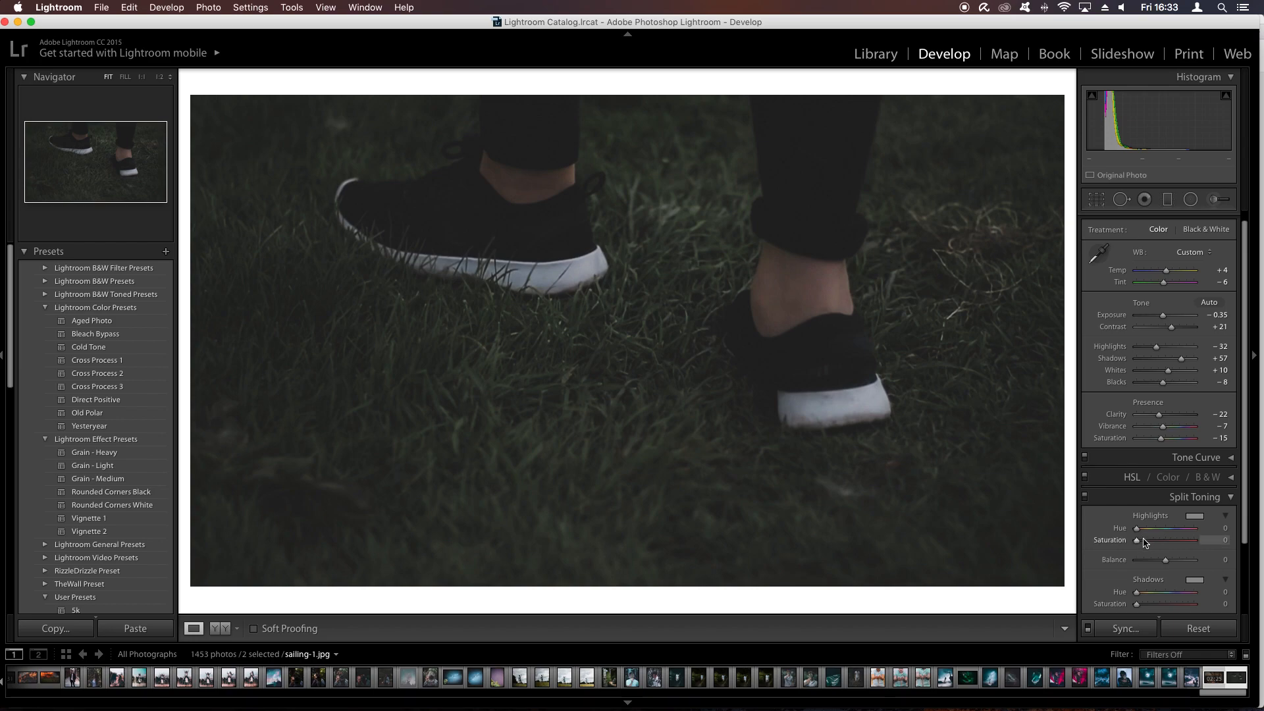
pyautogui.press('alt')
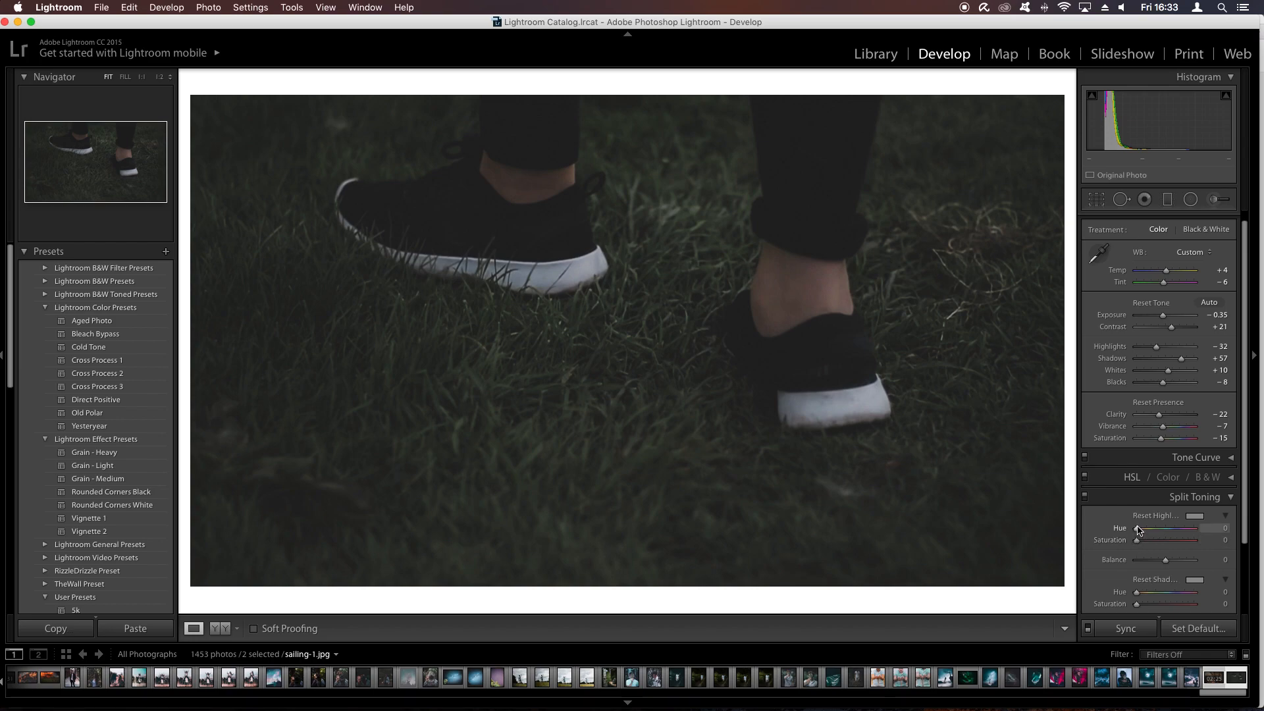
pyautogui.press('alt')
pyautogui.moveTo(1137, 533); pyautogui.dragTo(1177, 518)
pyautogui.moveTo(1087, 512); pyautogui.dragTo(1141, 544)
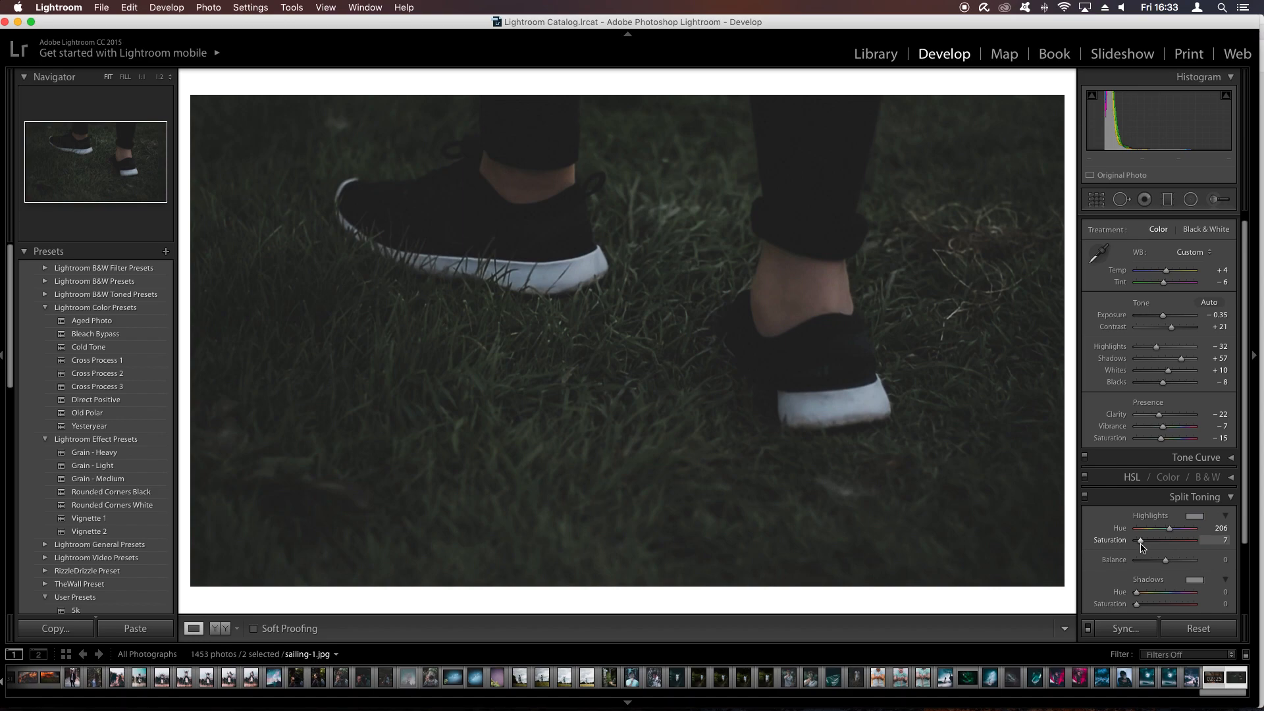
pyautogui.click(1085, 498)
pyautogui.click(1086, 499)
pyautogui.click(1086, 499)
pyautogui.click(1086, 498)
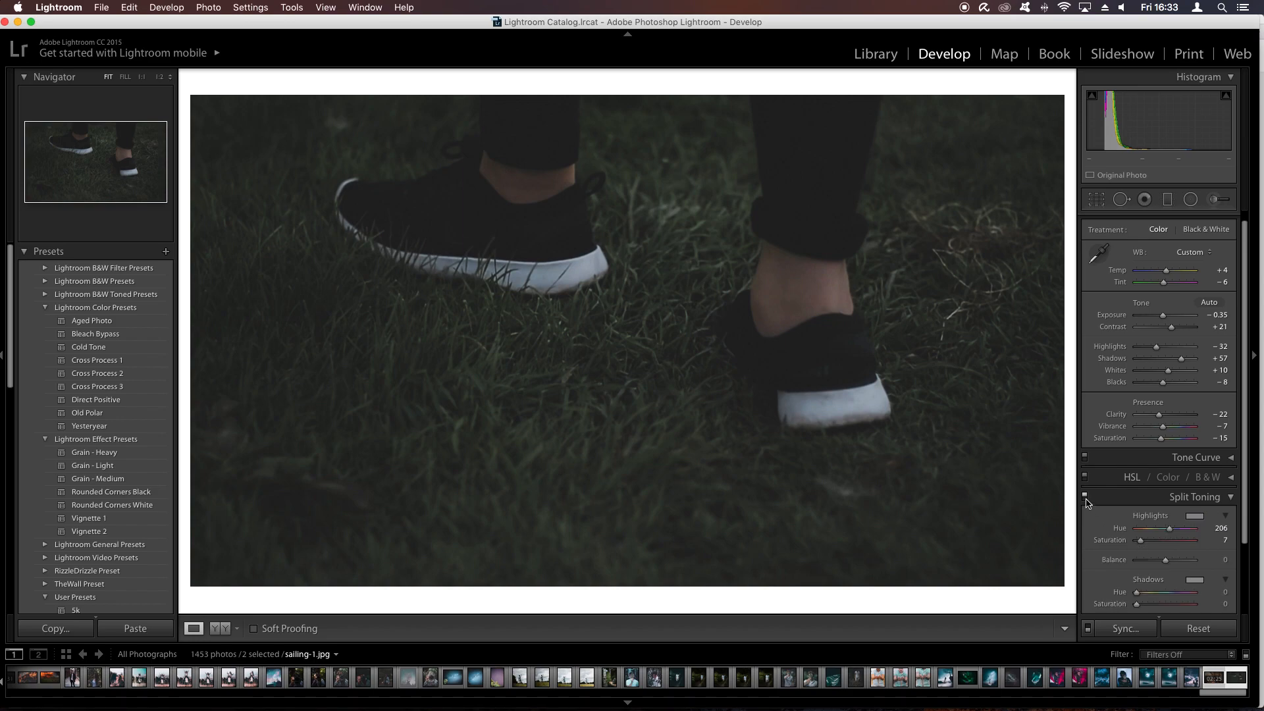
# - Split tone the shadows with hue 0 and saturation 3, then compare the image with and without split toning
pyautogui.click(1144, 604)
pyautogui.moveTo(1144, 606); pyautogui.dragTo(1140, 606)
pyautogui.moveTo(1140, 605); pyautogui.dragTo(1138, 604)
pyautogui.keyDown('alt'); pyautogui.click(1135, 593); pyautogui.keyUp('alt')
pyautogui.click(1085, 497)
pyautogui.click(1084, 497)
pyautogui.click(1085, 497)
pyautogui.click(1084, 497)
pyautogui.click(1085, 497)
pyautogui.click(1085, 497)
pyautogui.click(1225, 499)
# - Set the sharpening amount to 16 and the luminance noise reduction to 11 in the Detail settings
pyautogui.click(1222, 529)
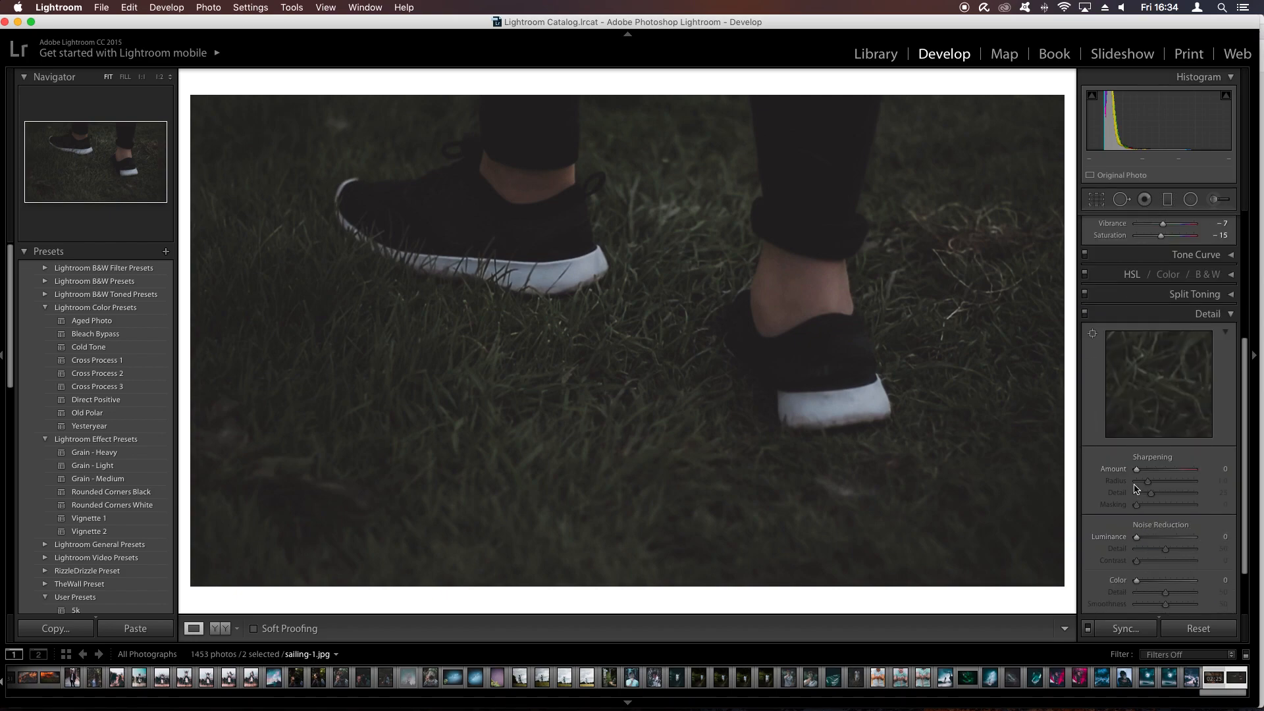
pyautogui.click(1141, 468)
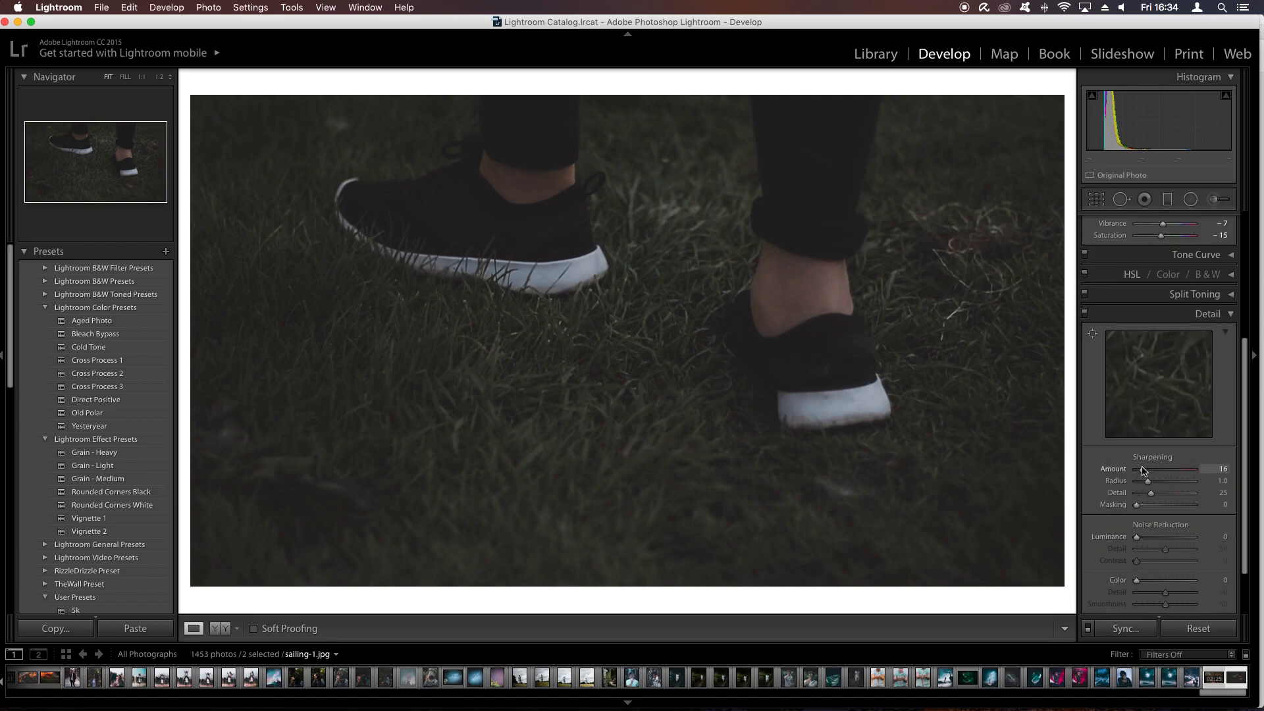
pyautogui.moveTo(1136, 537); pyautogui.dragTo(1144, 536)
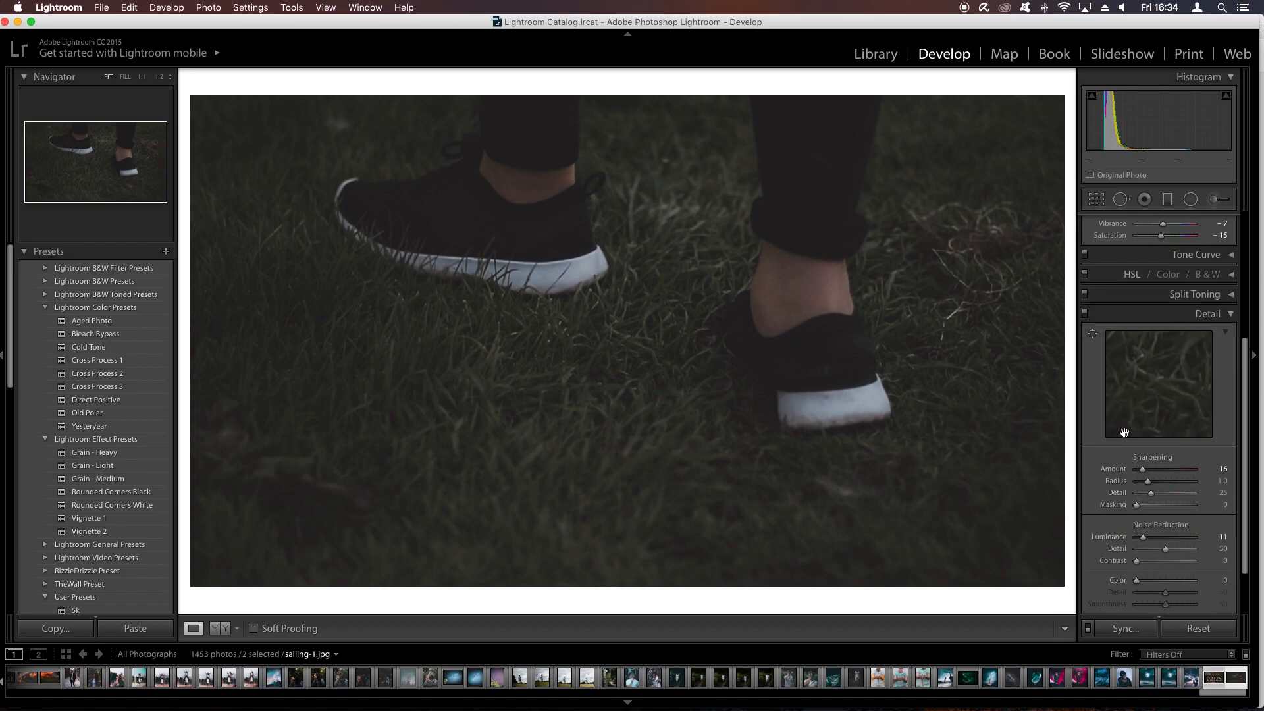
pyautogui.click(1163, 316)
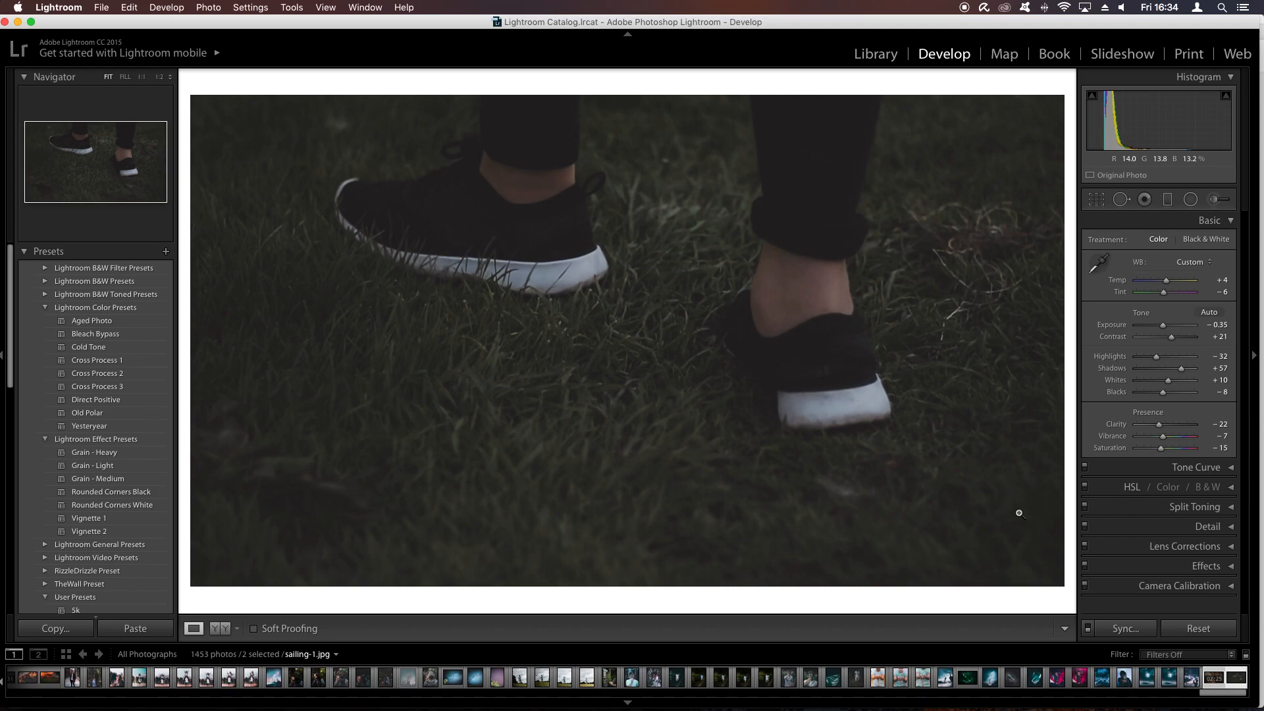
# - Compare the graded image with the original several times and raise the exposure to -0.20
pyautogui.press('\\')
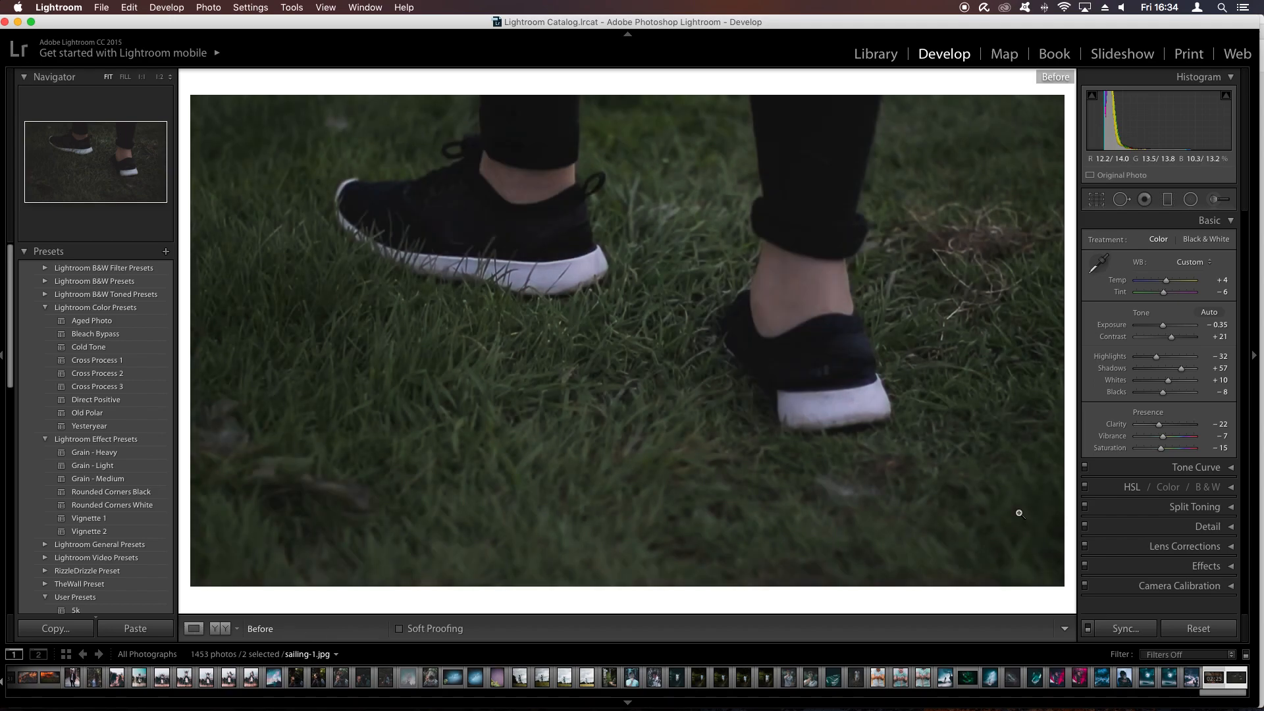
pyautogui.press('\\')
pyautogui.press('\\')
pyautogui.press('\\')
pyautogui.press('\\')
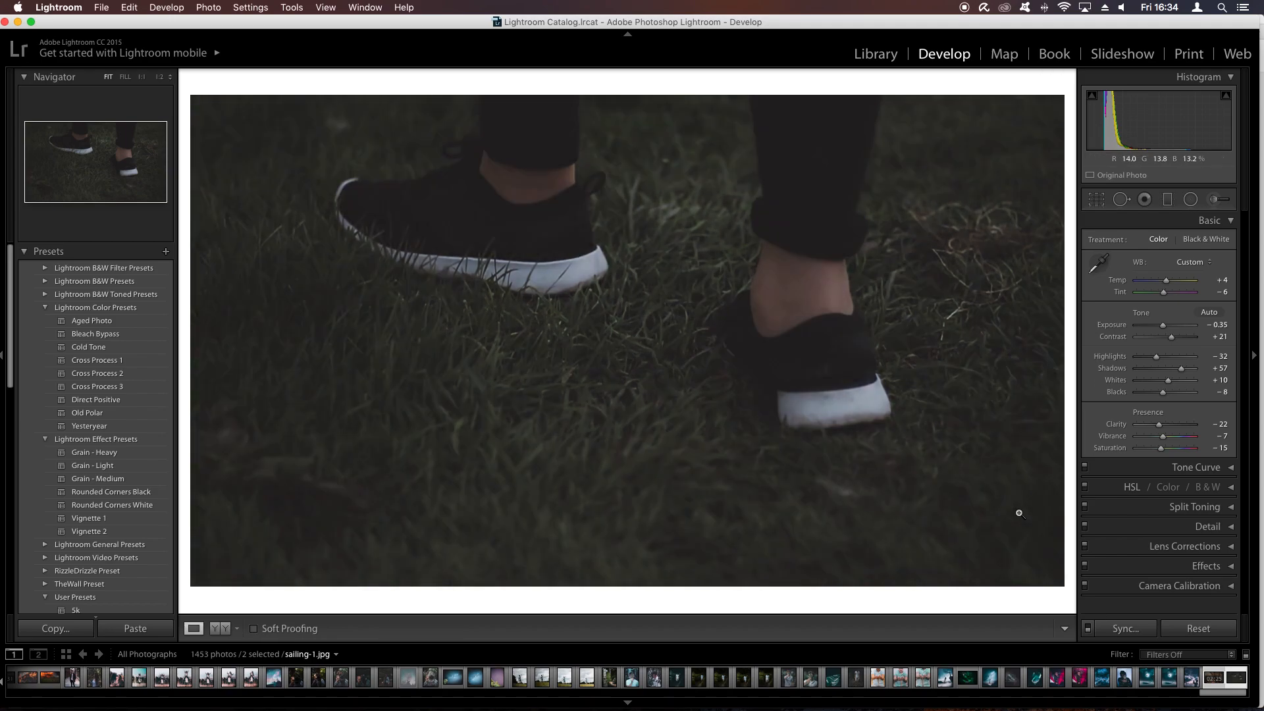
pyautogui.press('\\')
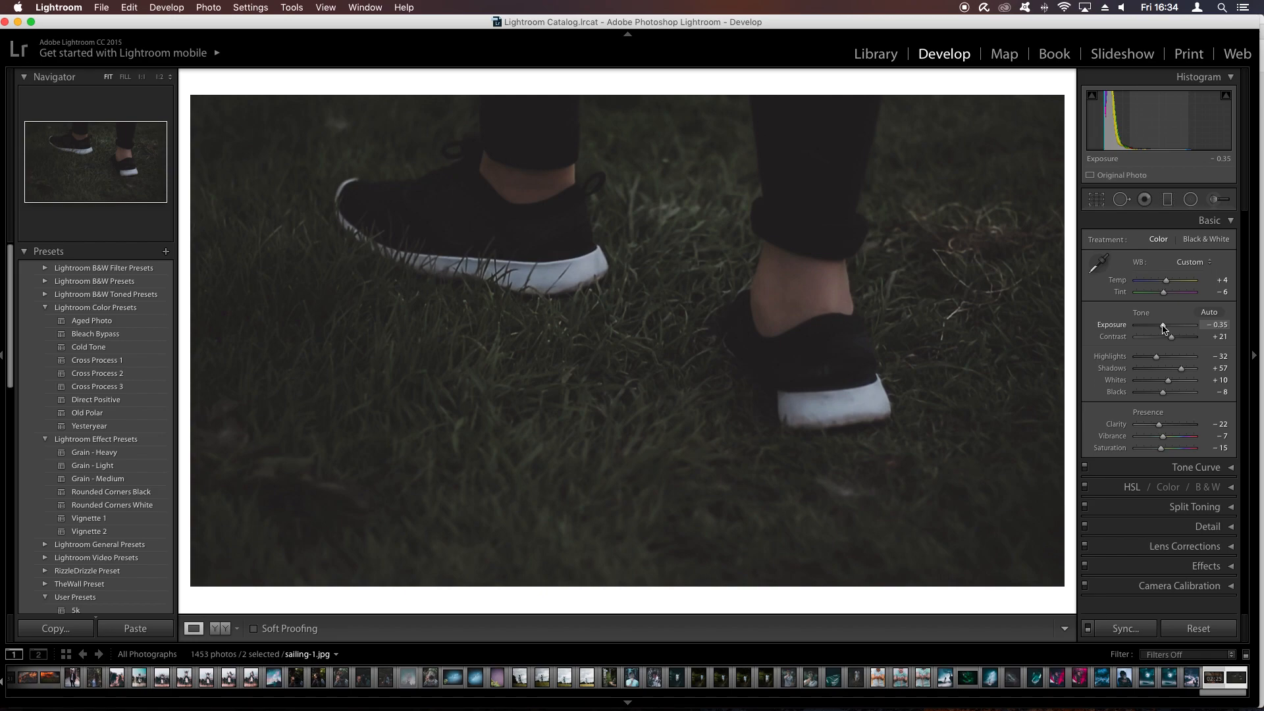
pyautogui.moveTo(1162, 328); pyautogui.dragTo(1164, 328)
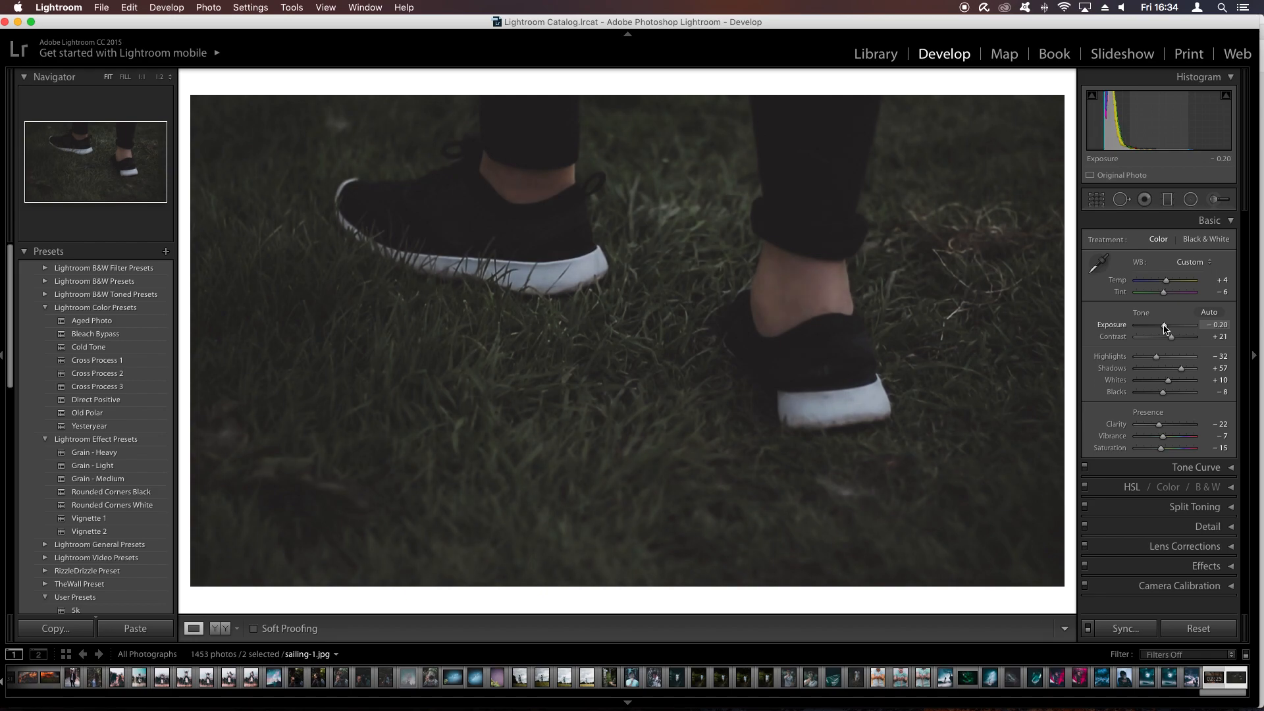
# - Add a post-crop vignette with amount -27, roundness -37, feather 100 and highlights 79
pyautogui.click(1199, 566)
pyautogui.scroll(-2, 1200, 567)
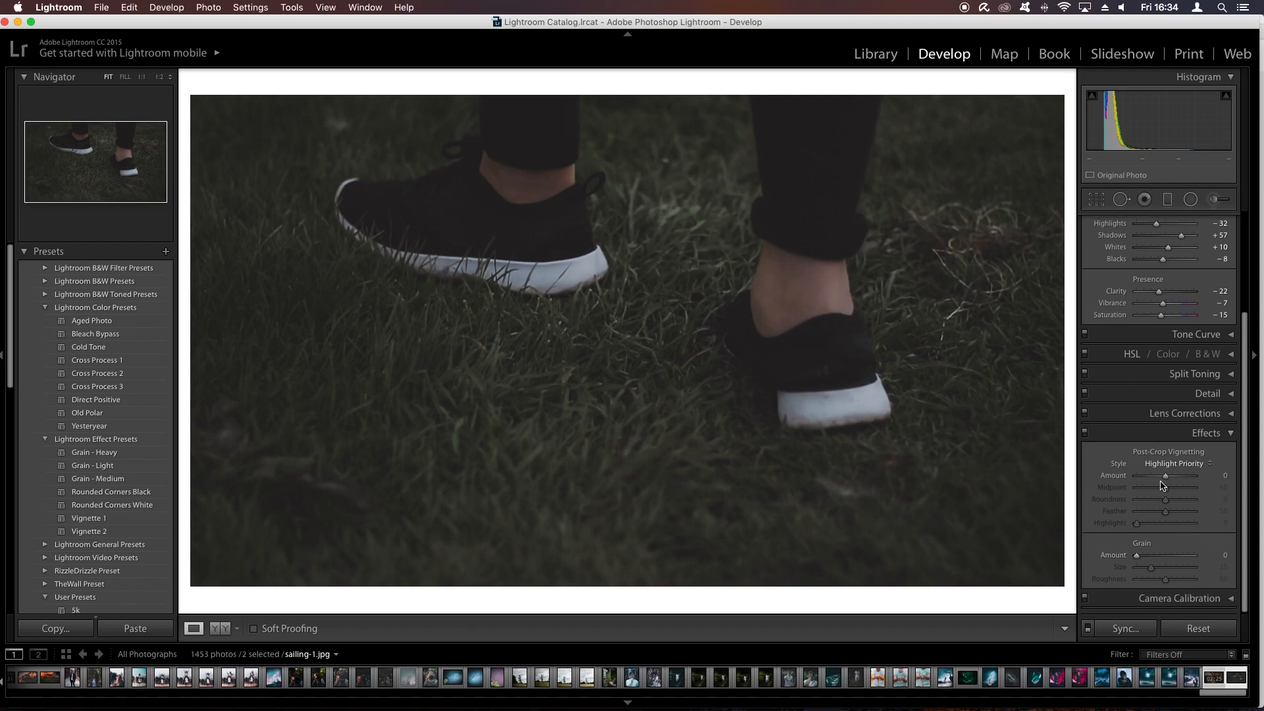
pyautogui.moveTo(1164, 478); pyautogui.dragTo(1154, 480)
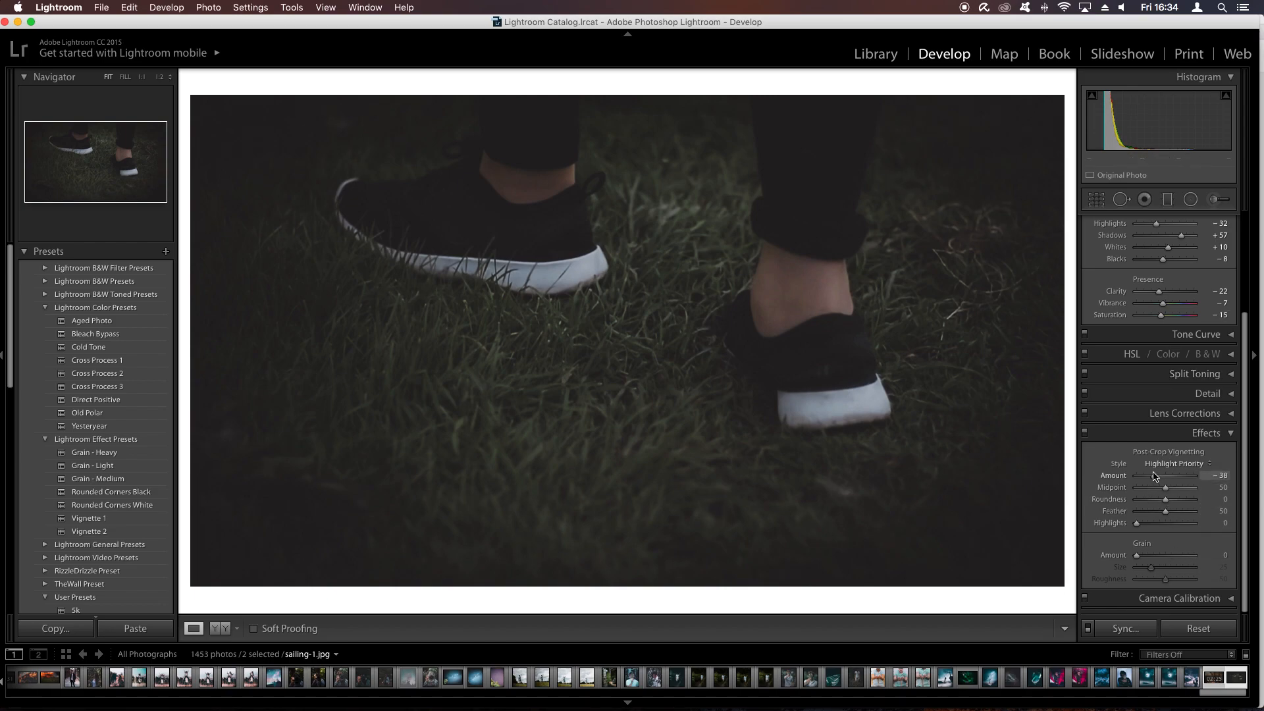
pyautogui.moveTo(1155, 477); pyautogui.dragTo(1156, 479)
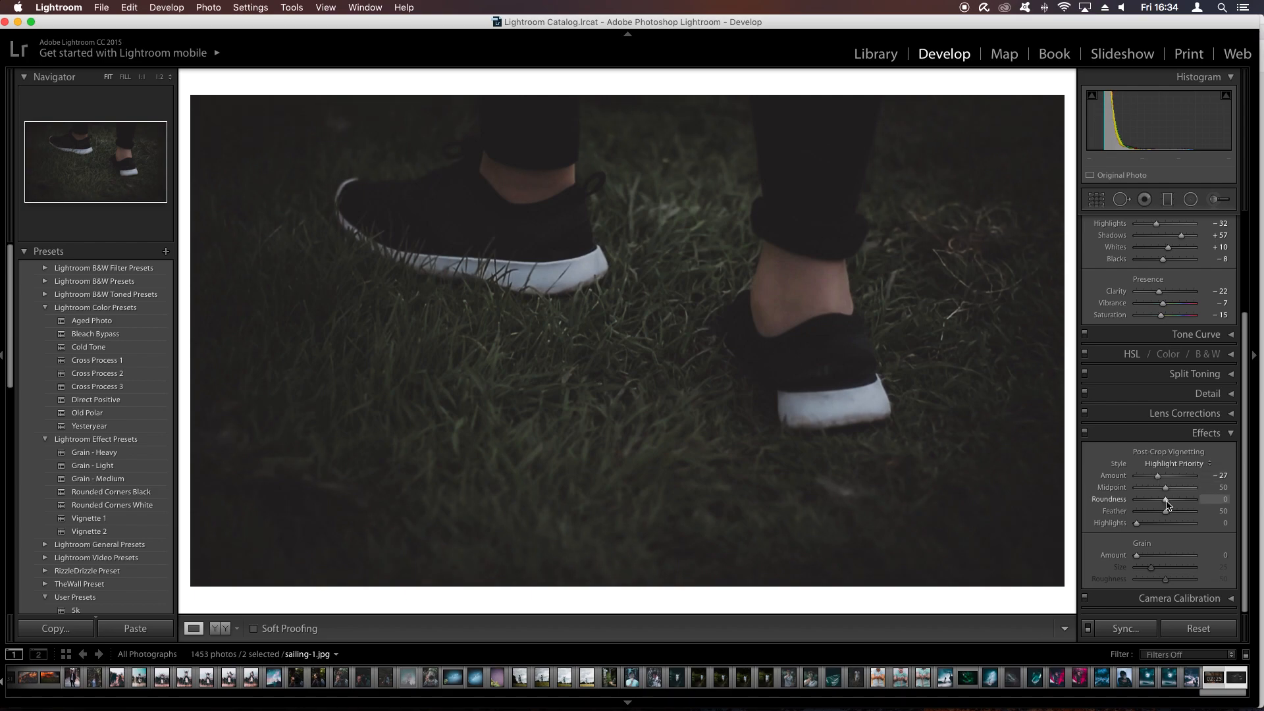
pyautogui.moveTo(1166, 503); pyautogui.dragTo(1232, 512)
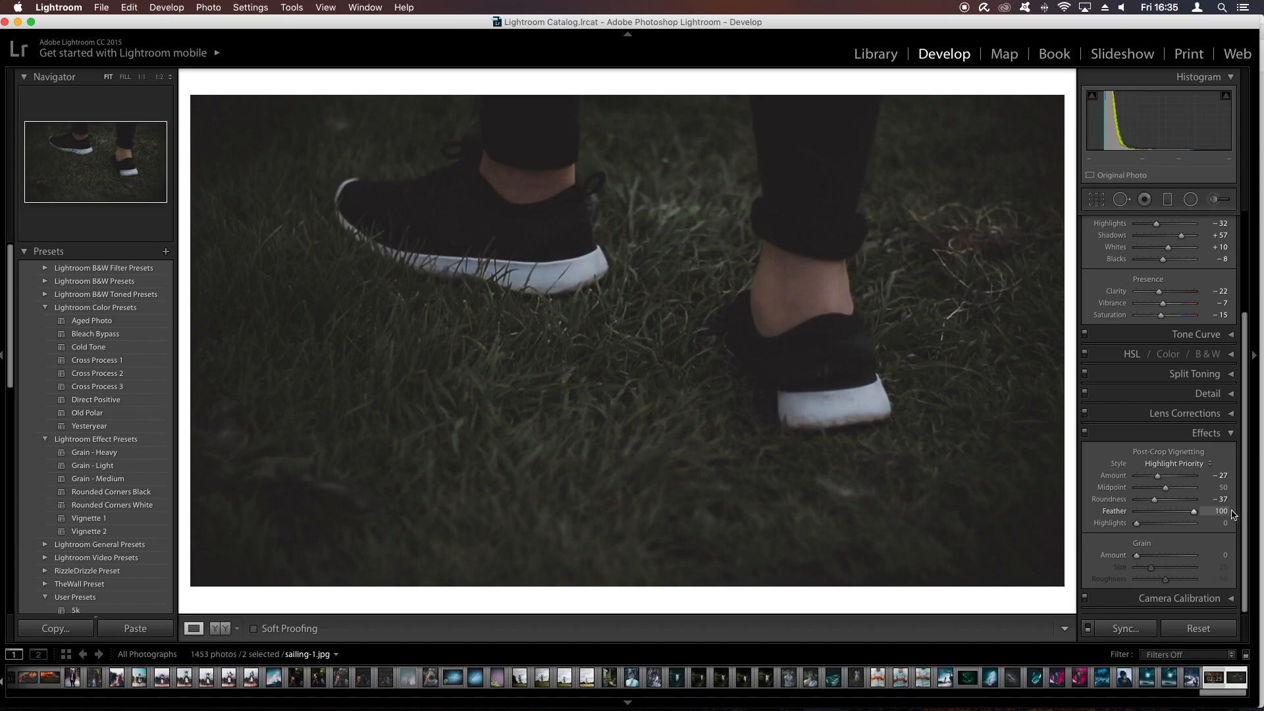
pyautogui.moveTo(1138, 523); pyautogui.dragTo(1230, 521)
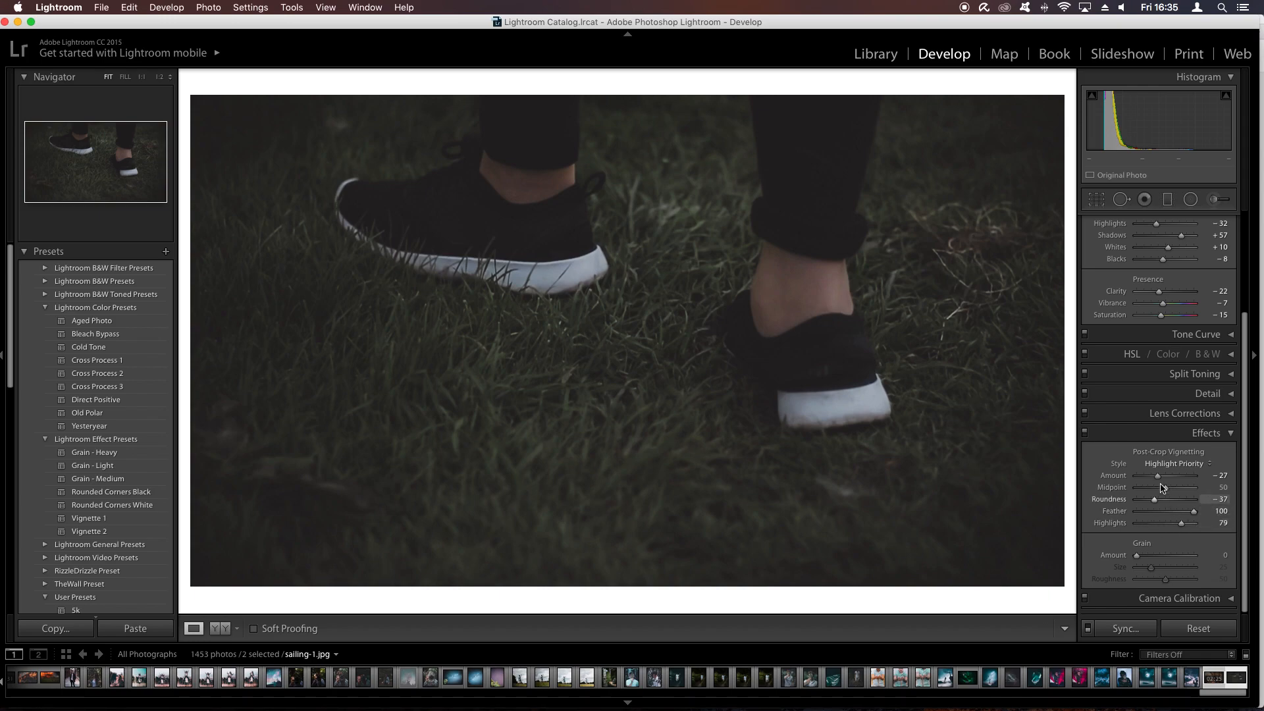
# - Compare the image with and without the vignette and soften the vignette amount to -12
pyautogui.click(1085, 434)
pyautogui.click(1084, 434)
pyautogui.click(1085, 434)
pyautogui.click(1085, 434)
pyautogui.moveTo(1158, 478); pyautogui.dragTo(1160, 478)
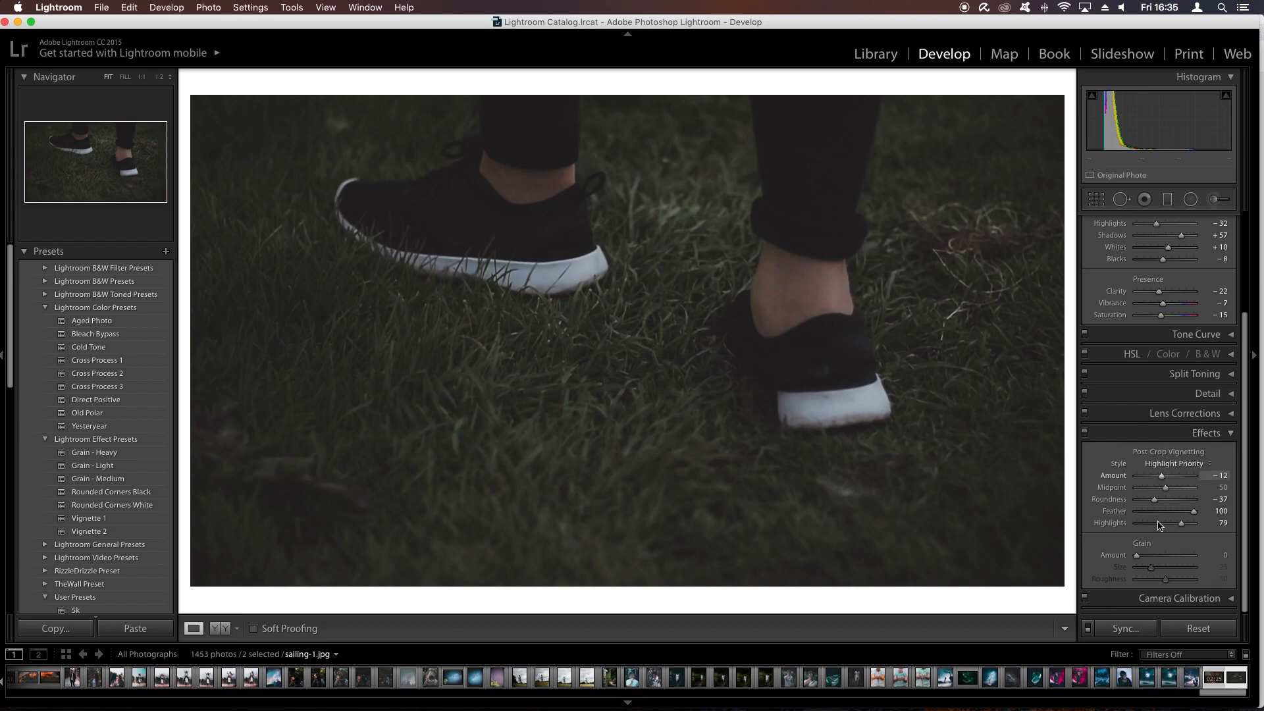
# - Add grain with amount 17 and size 51, lower the amount slightly, and compare the image with and without the effects
pyautogui.click(1147, 557)
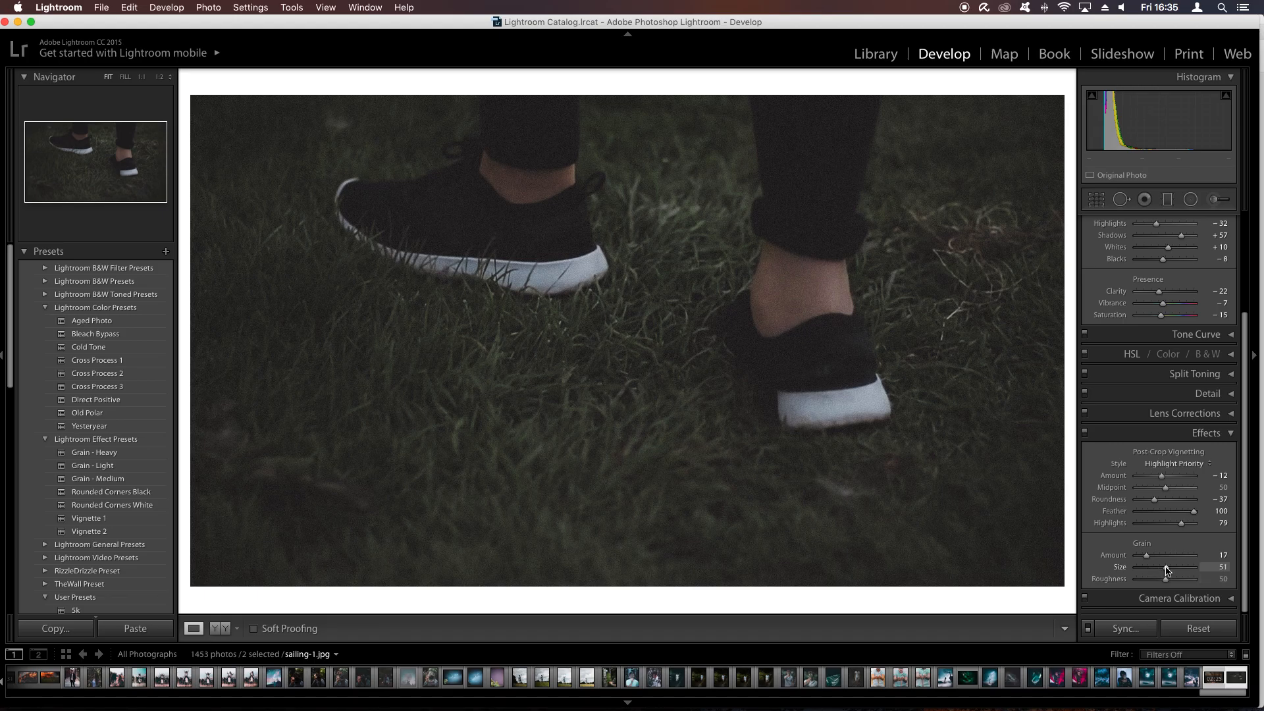
pyautogui.moveTo(1146, 556); pyautogui.dragTo(1143, 559)
pyautogui.click(1084, 433)
pyautogui.click(1085, 433)
pyautogui.click(1085, 434)
pyautogui.click(1085, 434)
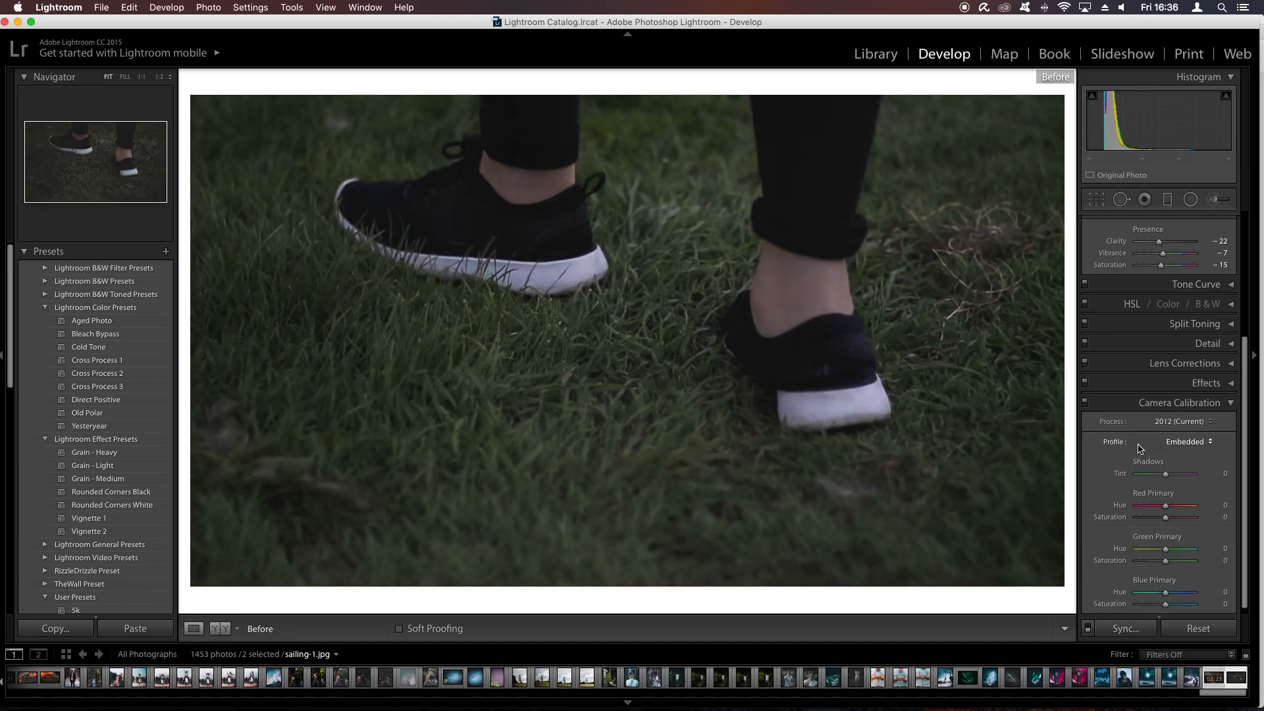
pyautogui.press('\\')
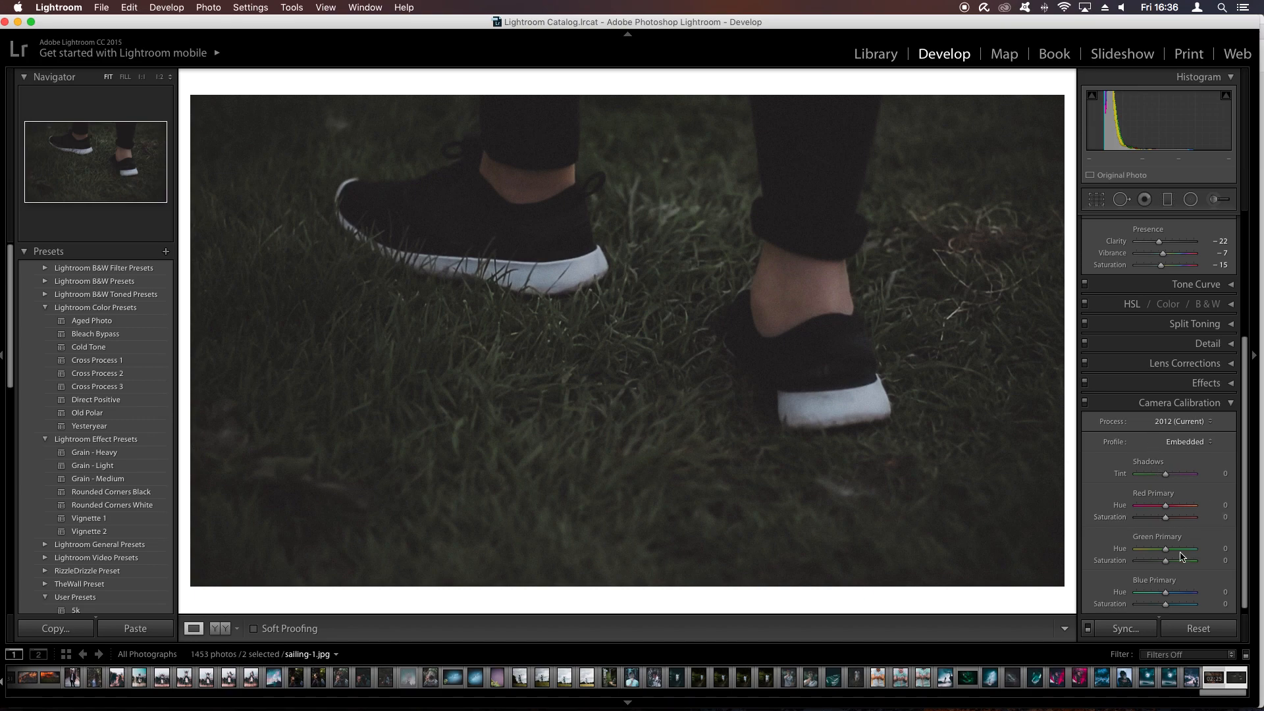
# - Test extreme primary hues in the camera calibration, then set the blue primary hue to -55 and the red primary hue to +49
pyautogui.scroll(5, 1174, 447)
pyautogui.scroll(-5, 1224, 582)
pyautogui.moveTo(1154, 596); pyautogui.dragTo(1136, 596)
pyautogui.moveTo(1172, 505); pyautogui.dragTo(1261, 505)
pyautogui.click(1148, 591)
pyautogui.moveTo(1150, 594); pyautogui.dragTo(1149, 594)
pyautogui.click(1179, 505)
# - Lower the saturation of the blue and red primaries slightly, then compare the image with and without the camera calibration
pyautogui.moveTo(1162, 604); pyautogui.dragTo(1156, 605)
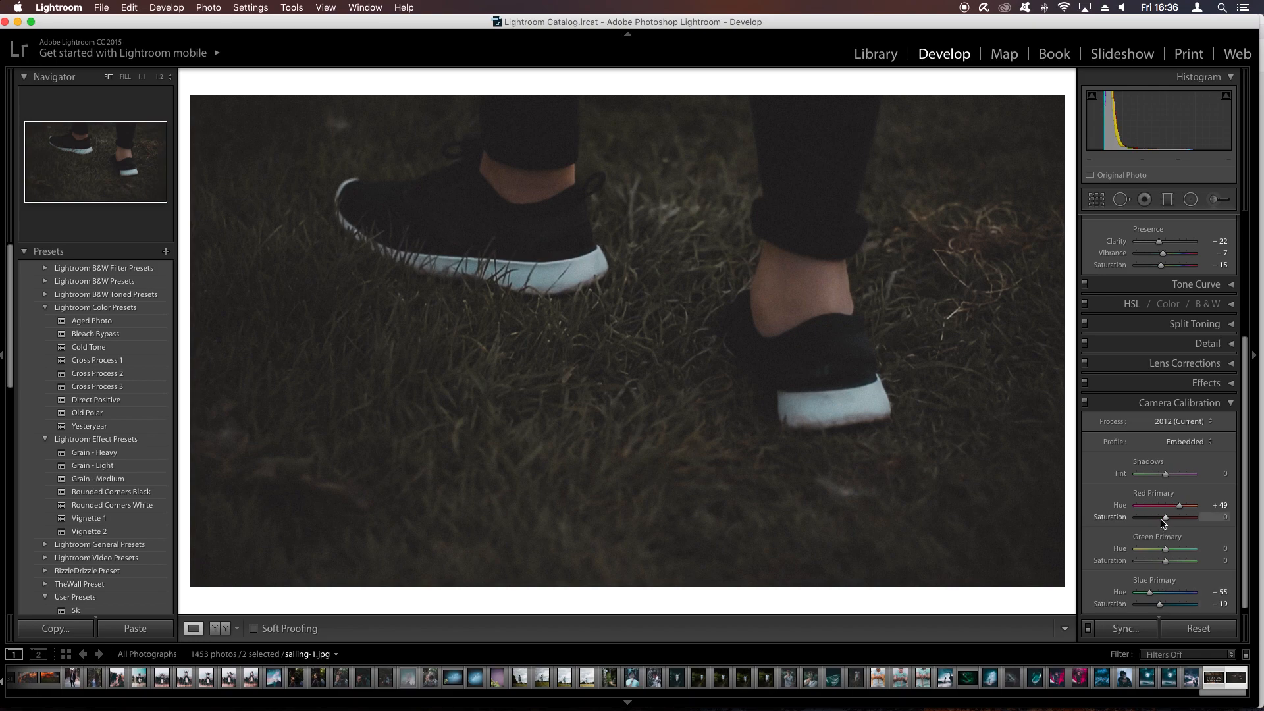
pyautogui.moveTo(1162, 518); pyautogui.dragTo(1155, 518)
pyautogui.click(1084, 401)
pyautogui.click(1085, 401)
pyautogui.click(1085, 402)
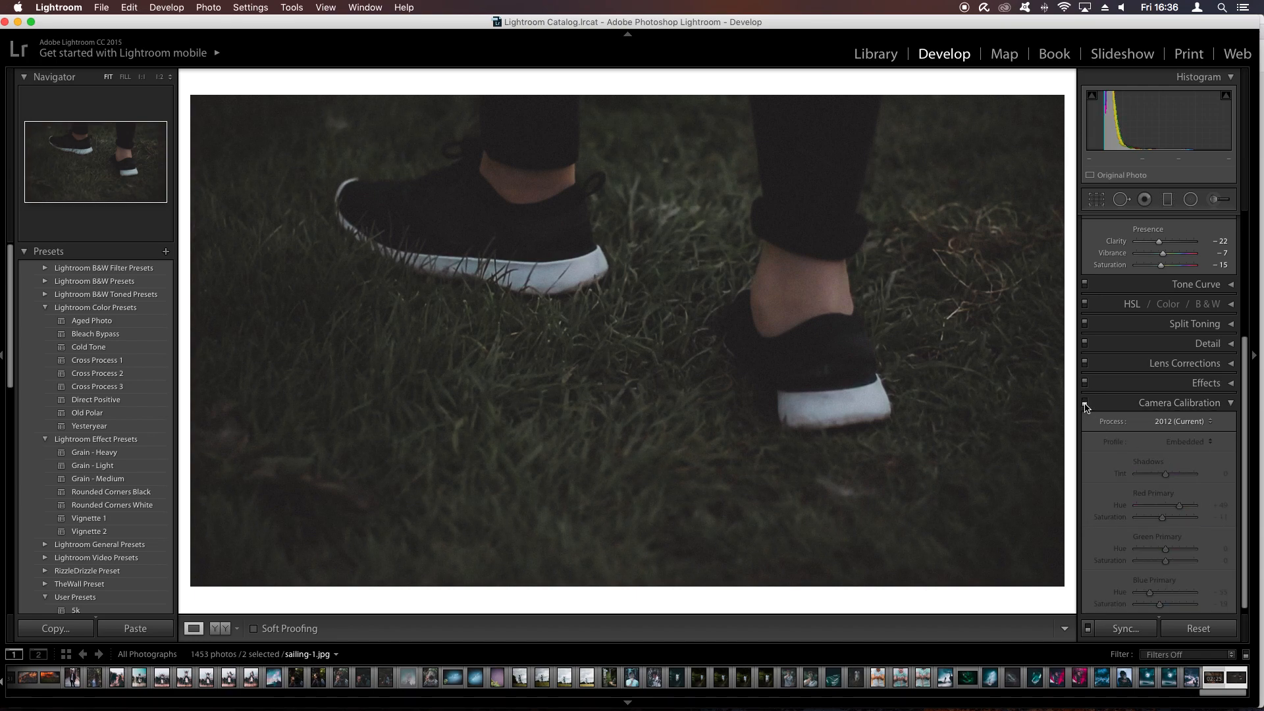
pyautogui.click(1085, 402)
pyautogui.click(1084, 402)
pyautogui.click(1085, 402)
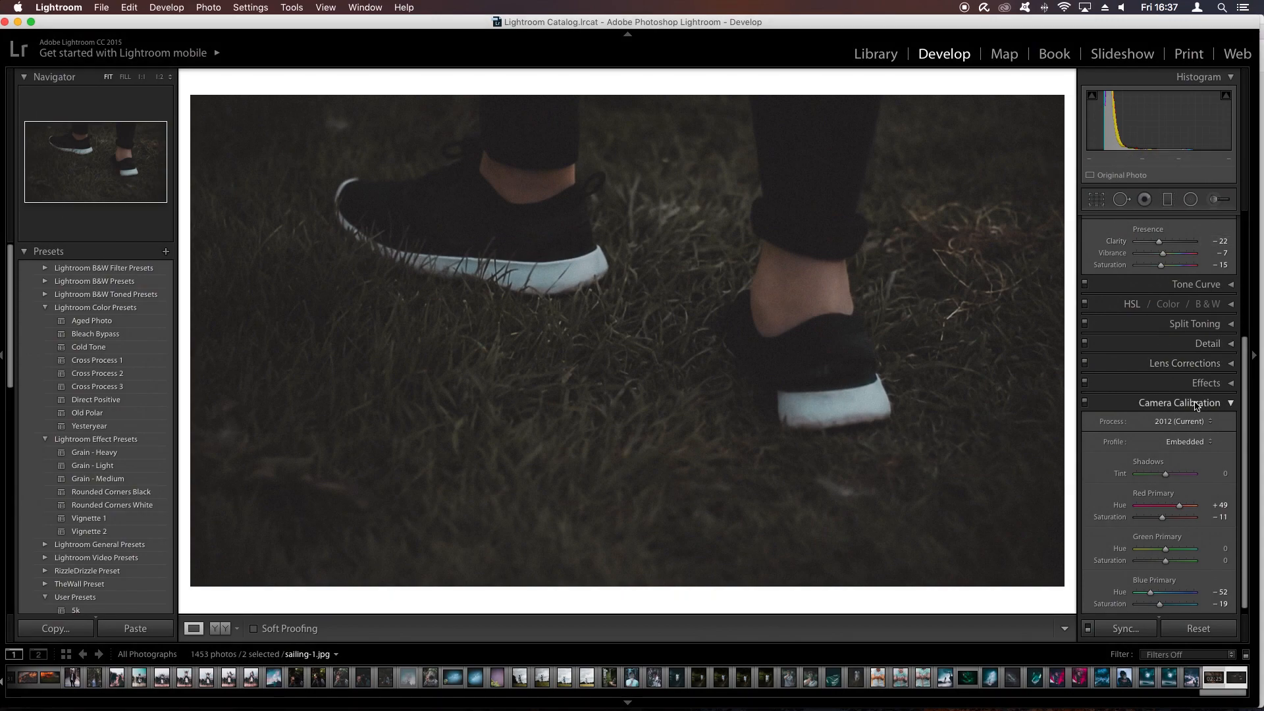
pyautogui.click(1196, 403)
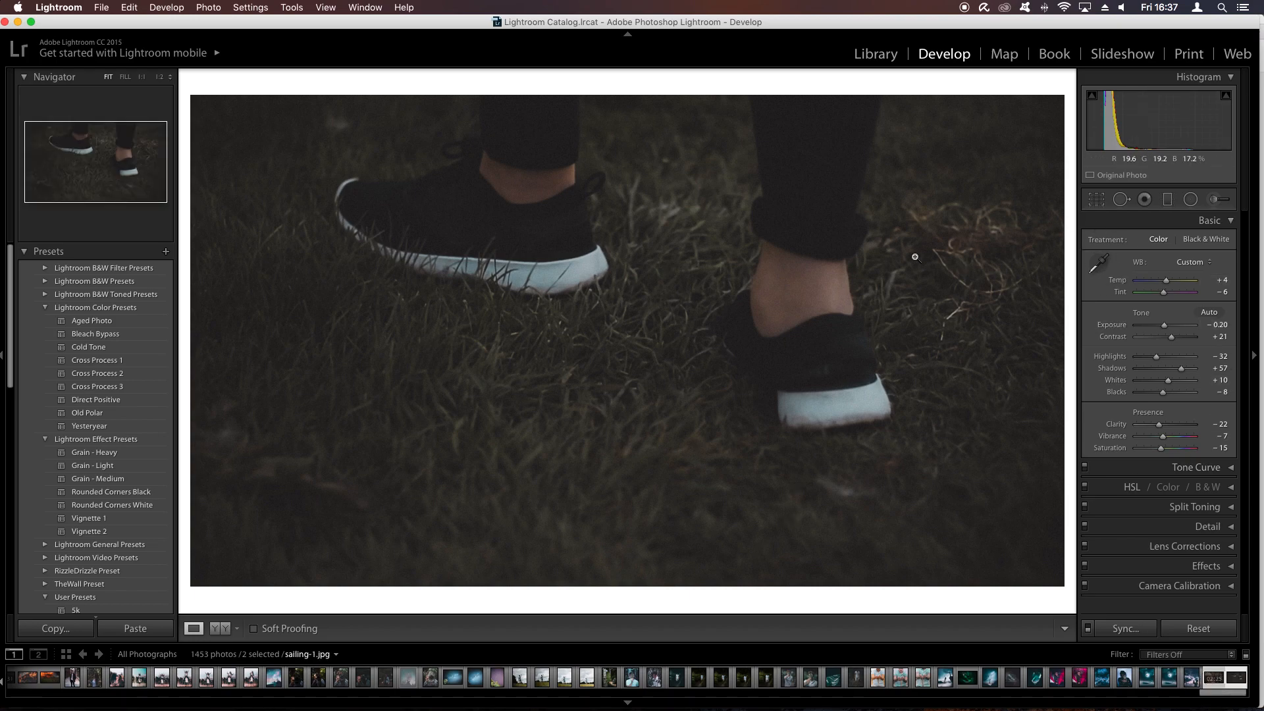
# - Save the current edits as a develop preset named "Cinematic video" in User Presets
pyautogui.click(165, 253)
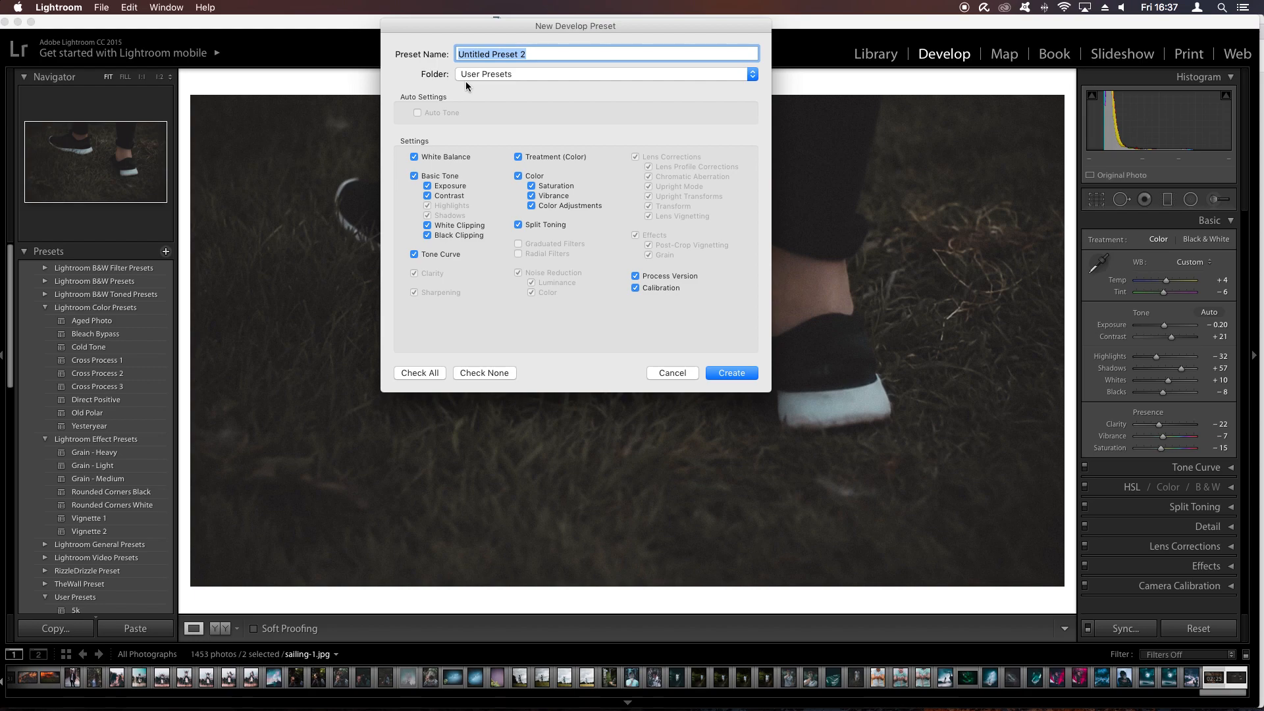
pyautogui.press('shift')
pyautogui.click(731, 372)
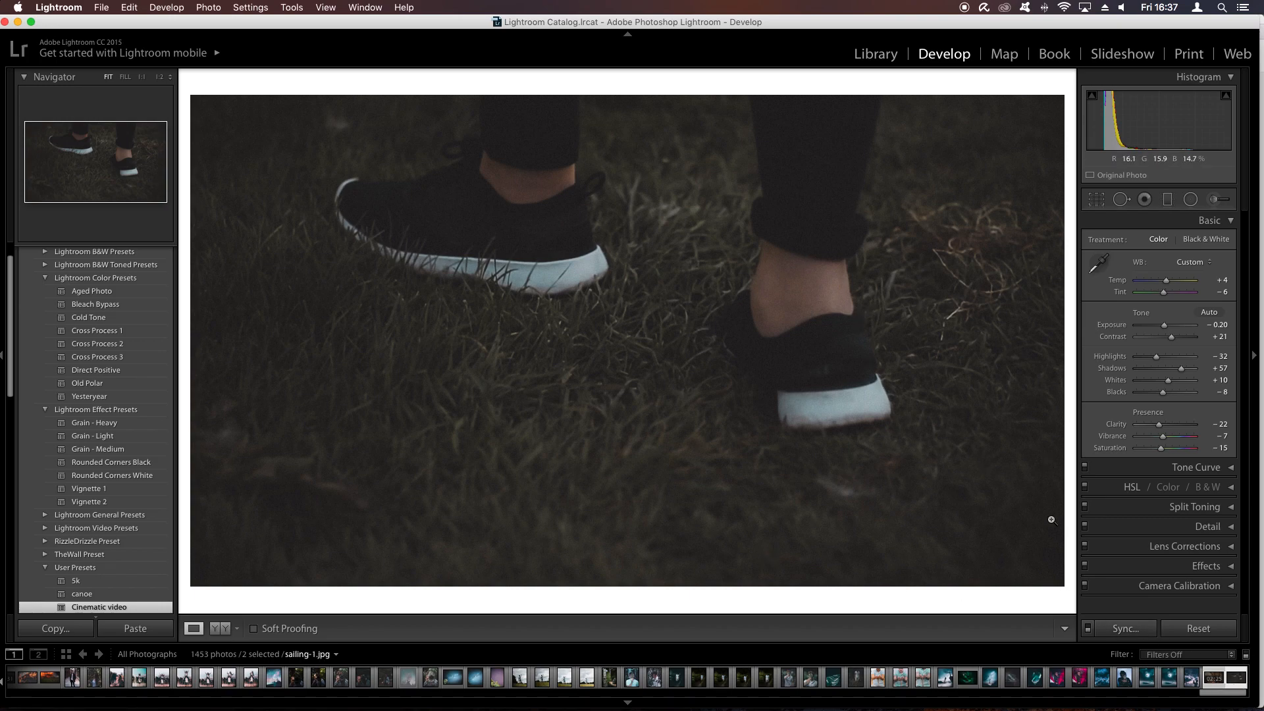
# - Synchronize the still frame's develop settings to the other selected file and open sailing.mov from the filmstrip
pyautogui.click(1125, 628)
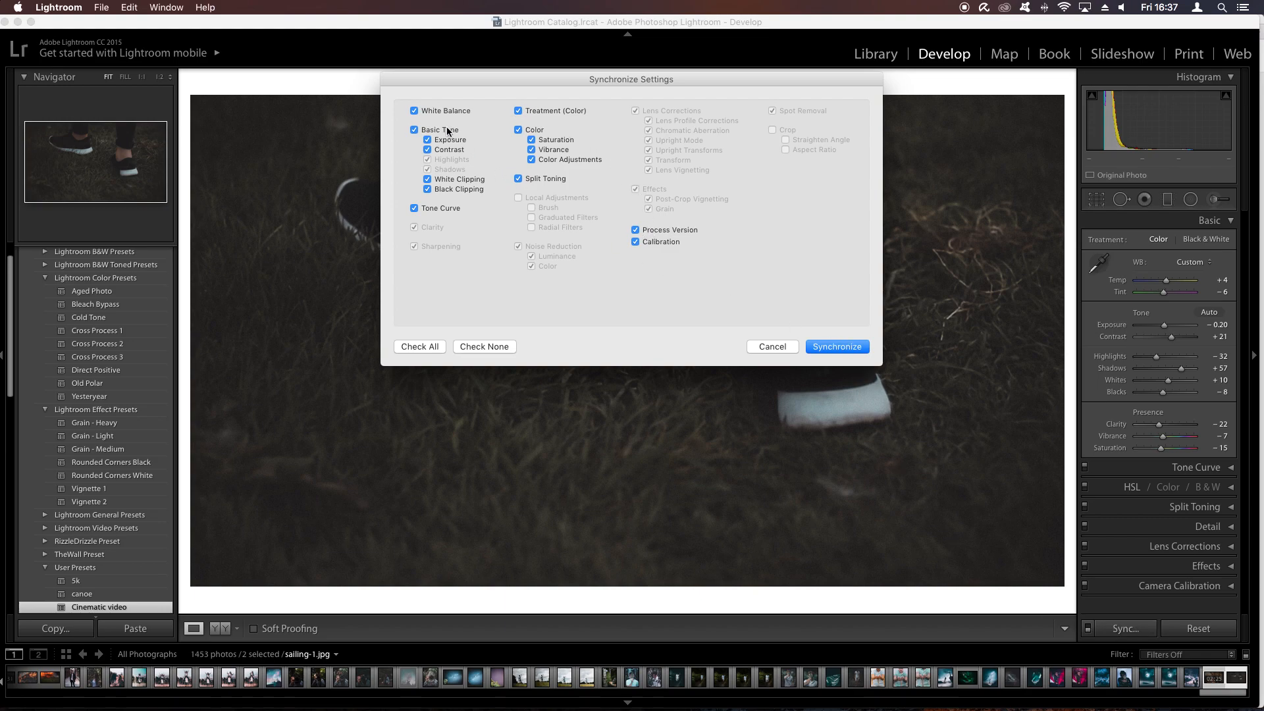
pyautogui.click(837, 346)
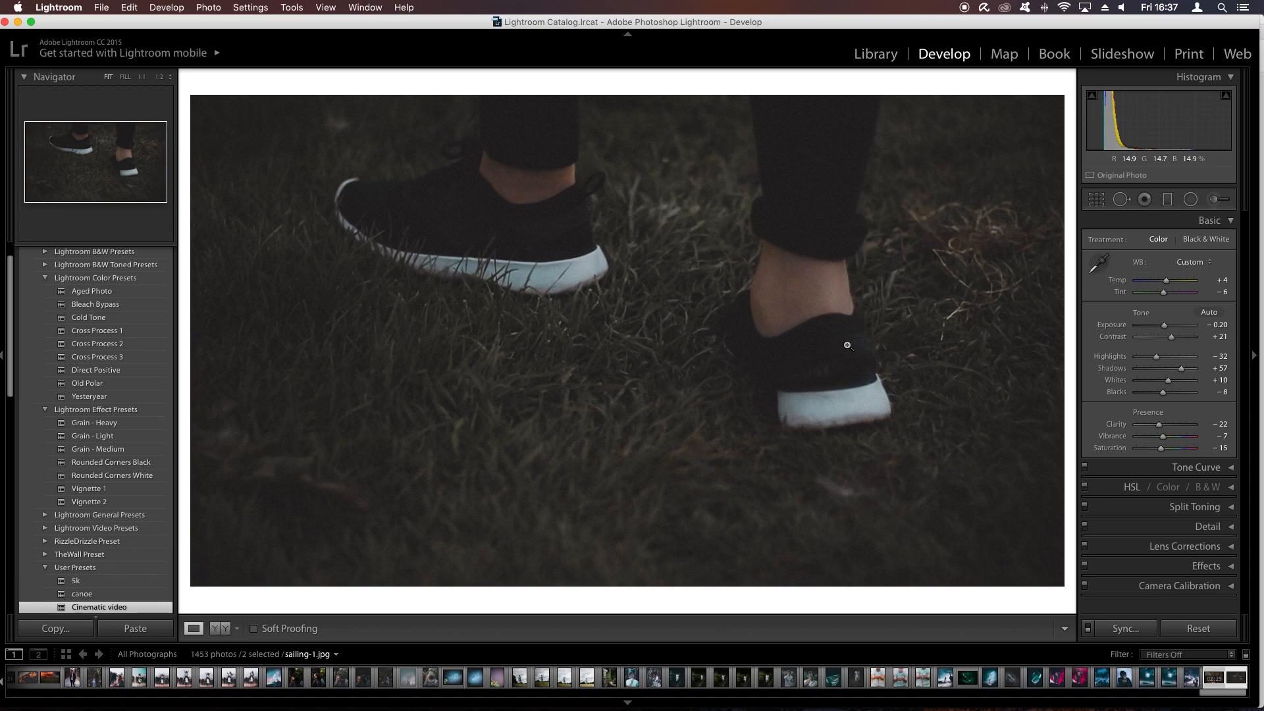
pyautogui.click(1218, 678)
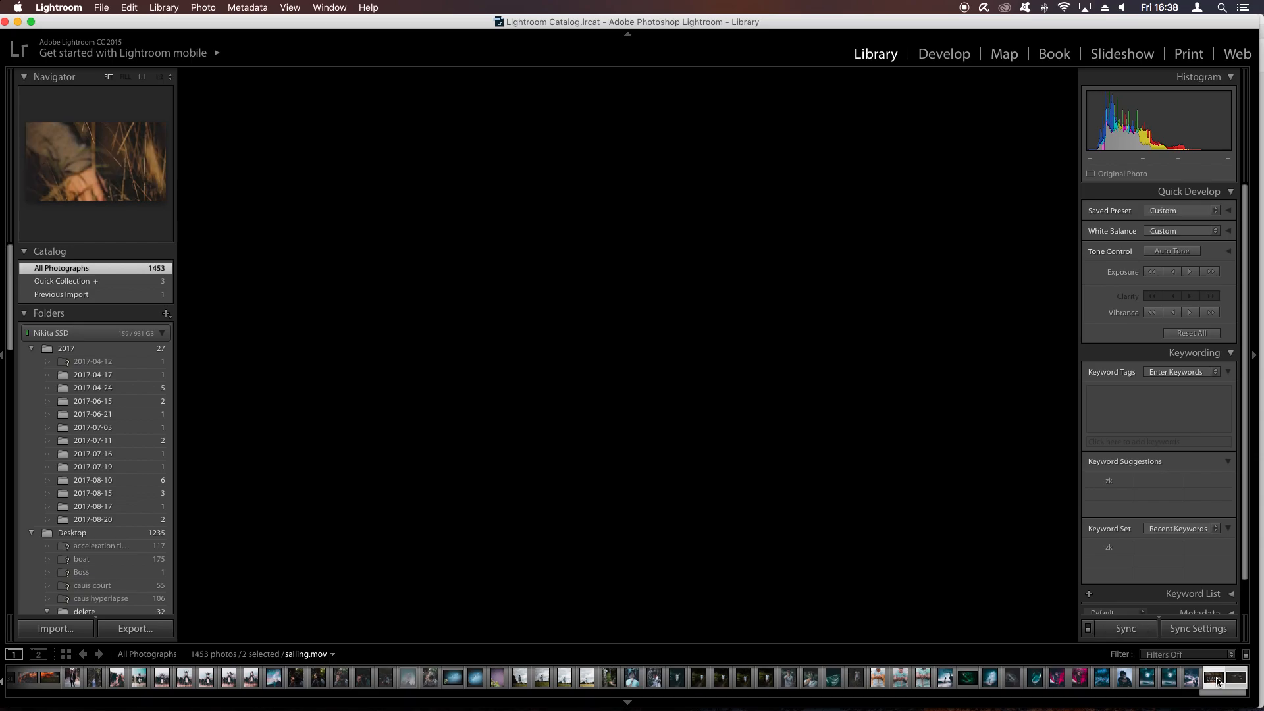
# - Play the start of sailing.mov briefly and scrub through its scenes to check the colour grade
pyautogui.click(485, 621)
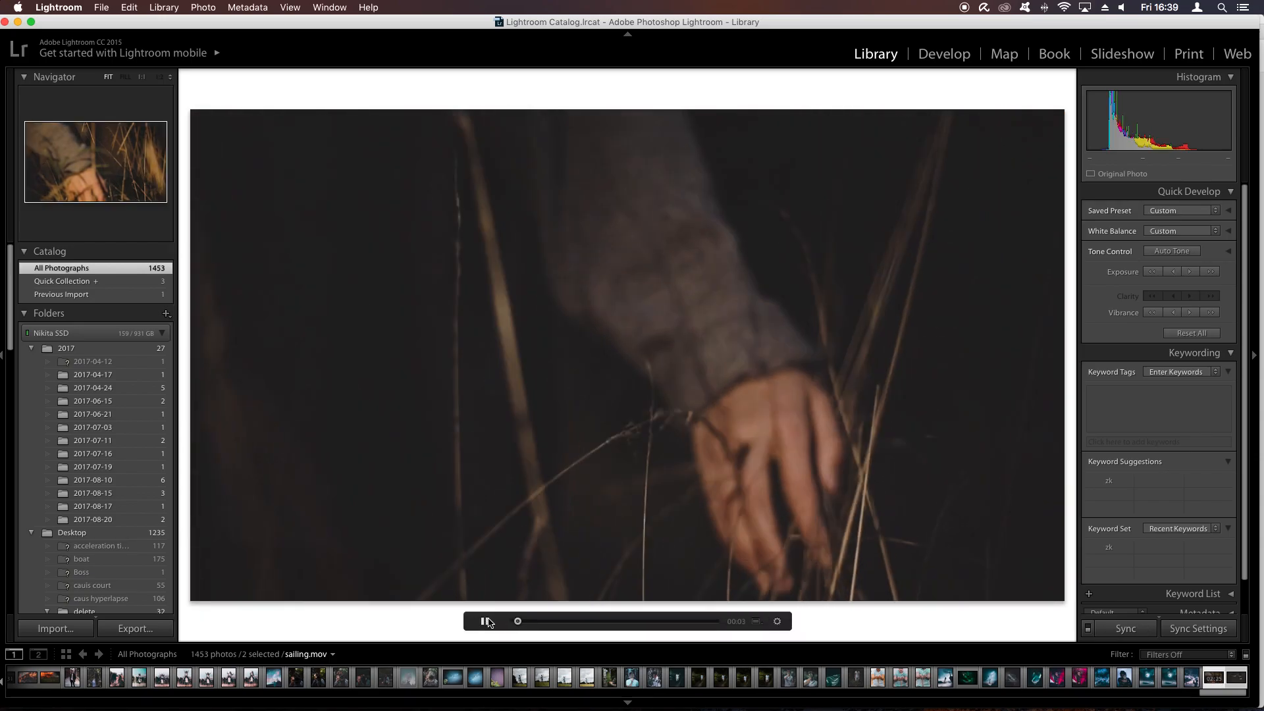
pyautogui.click(487, 622)
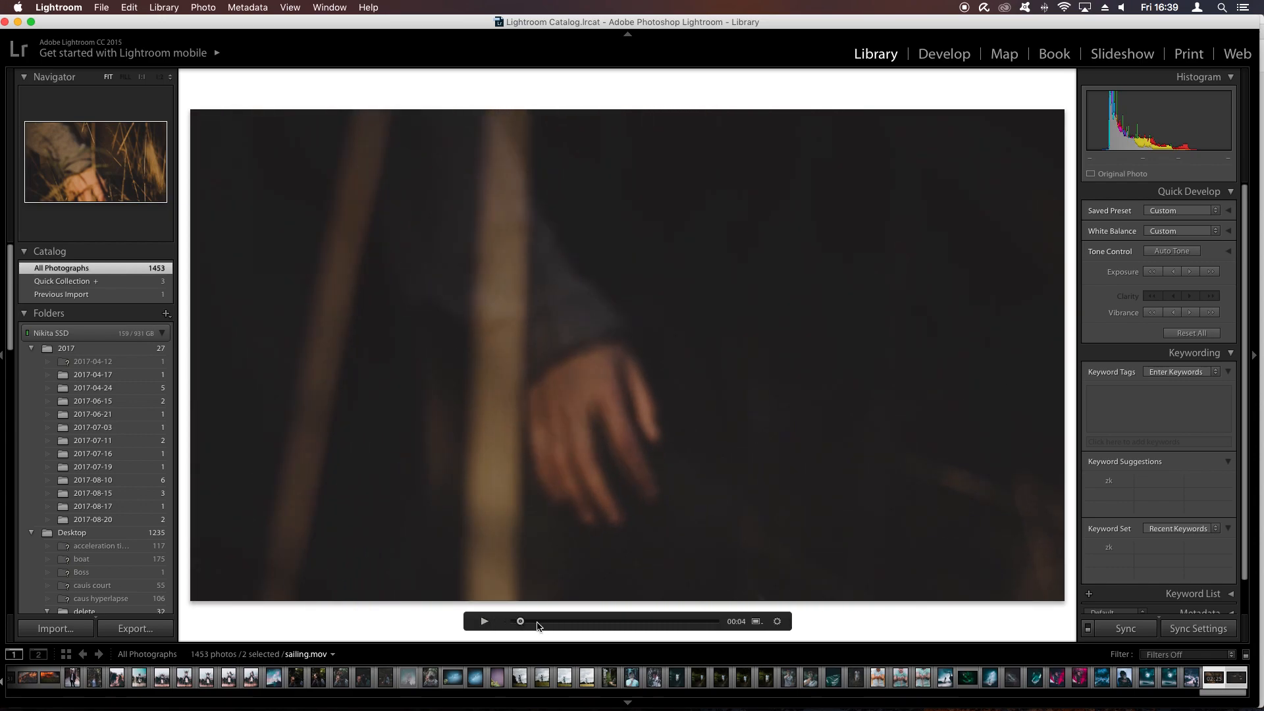
pyautogui.moveTo(521, 624); pyautogui.dragTo(574, 625)
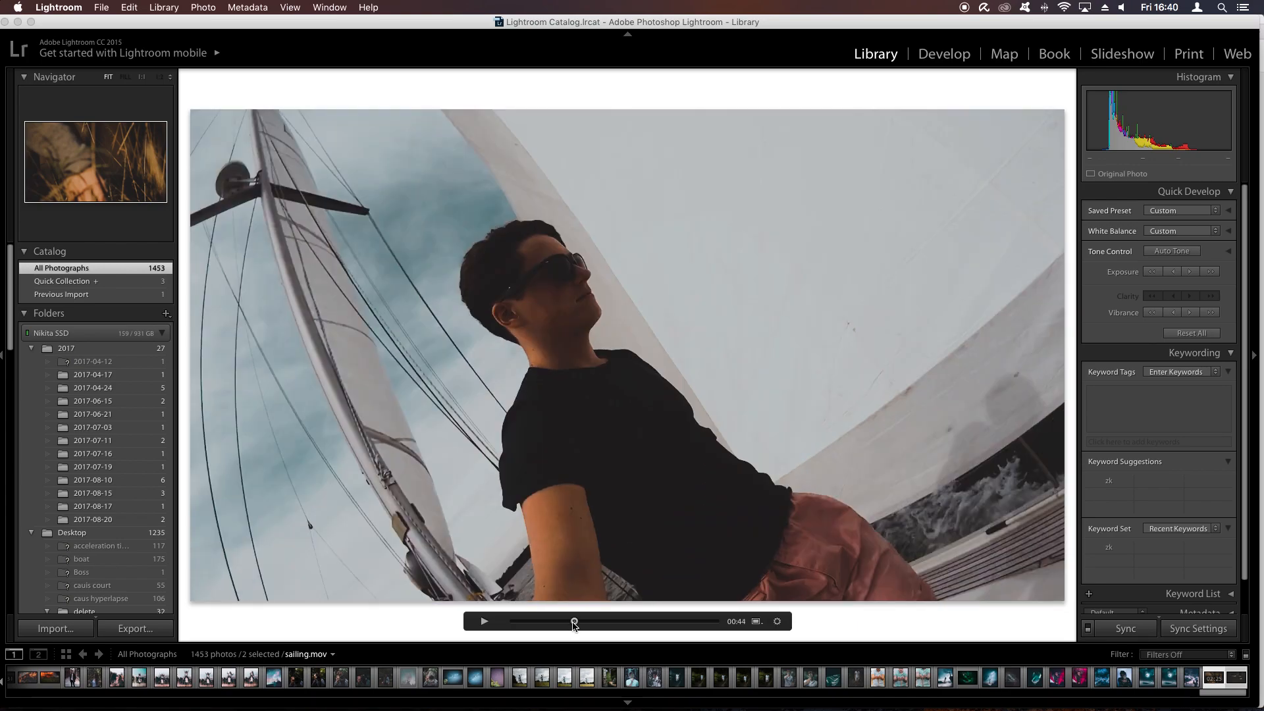
pyautogui.moveTo(575, 626); pyautogui.dragTo(590, 625)
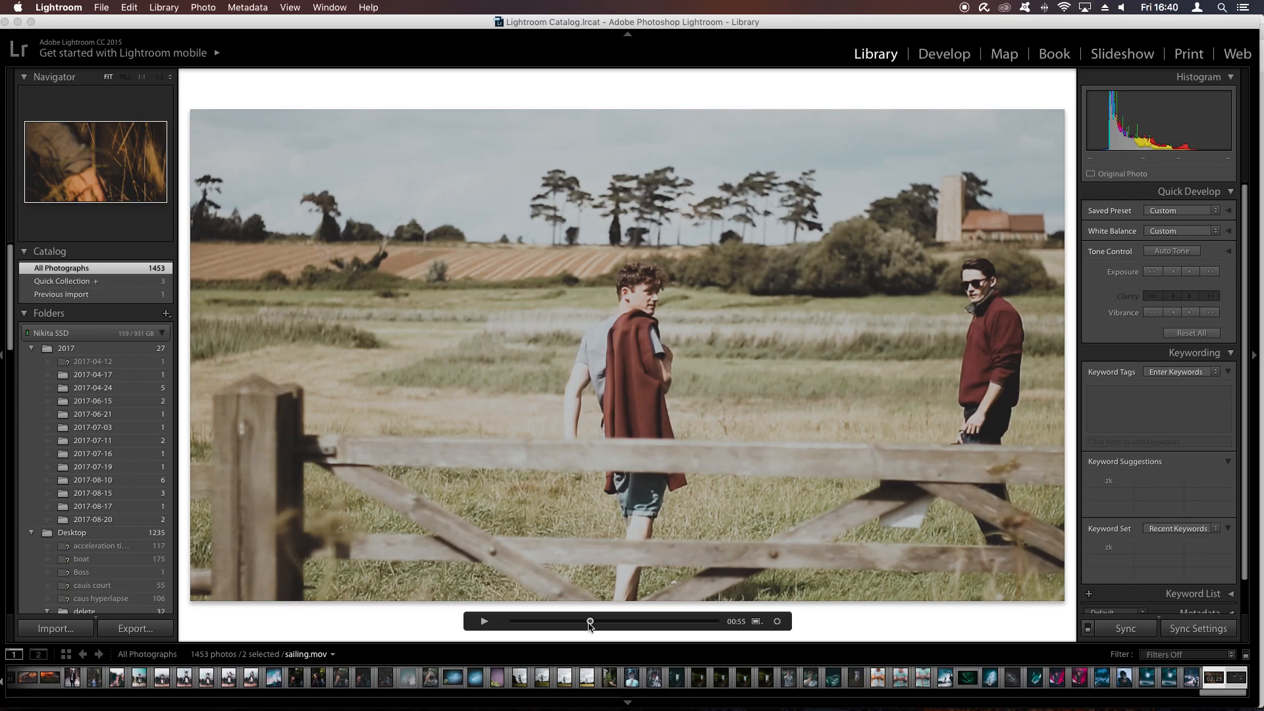
pyautogui.moveTo(590, 625); pyautogui.dragTo(652, 625)
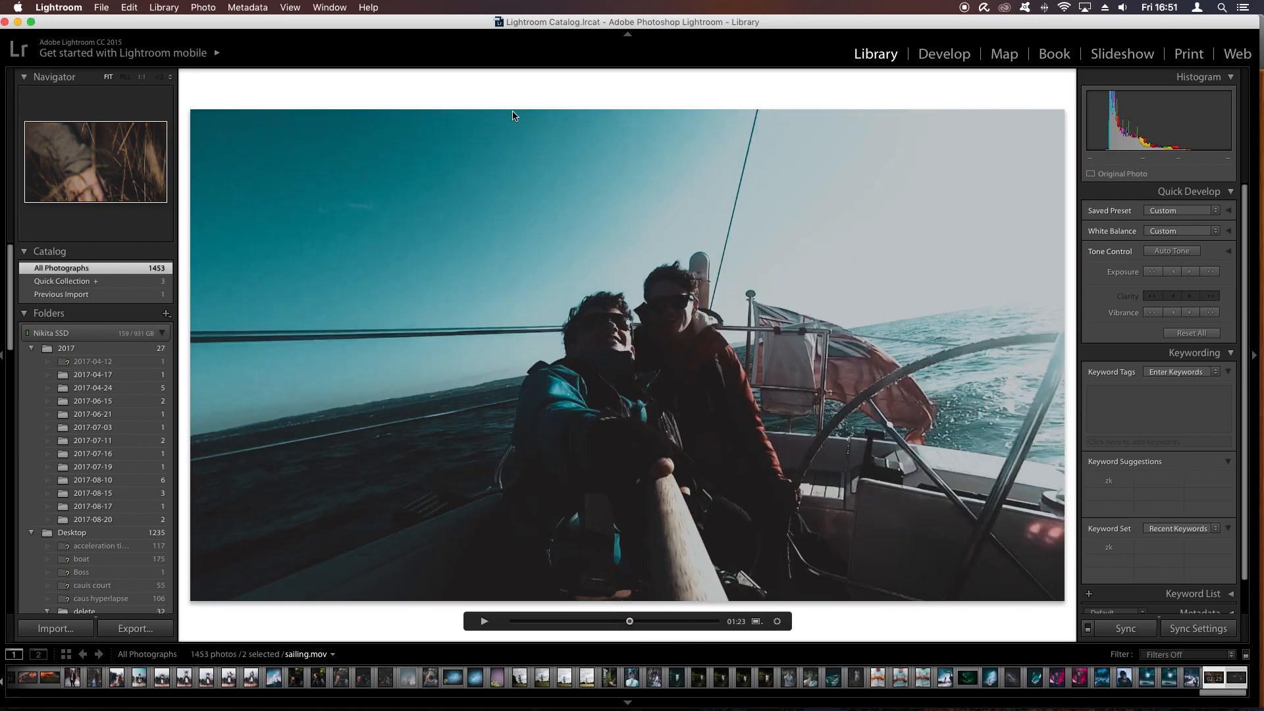
# - Open the export settings for the two selected files and set the custom file name to "Sailing"
pyautogui.click(99, 7)
pyautogui.click(111, 155)
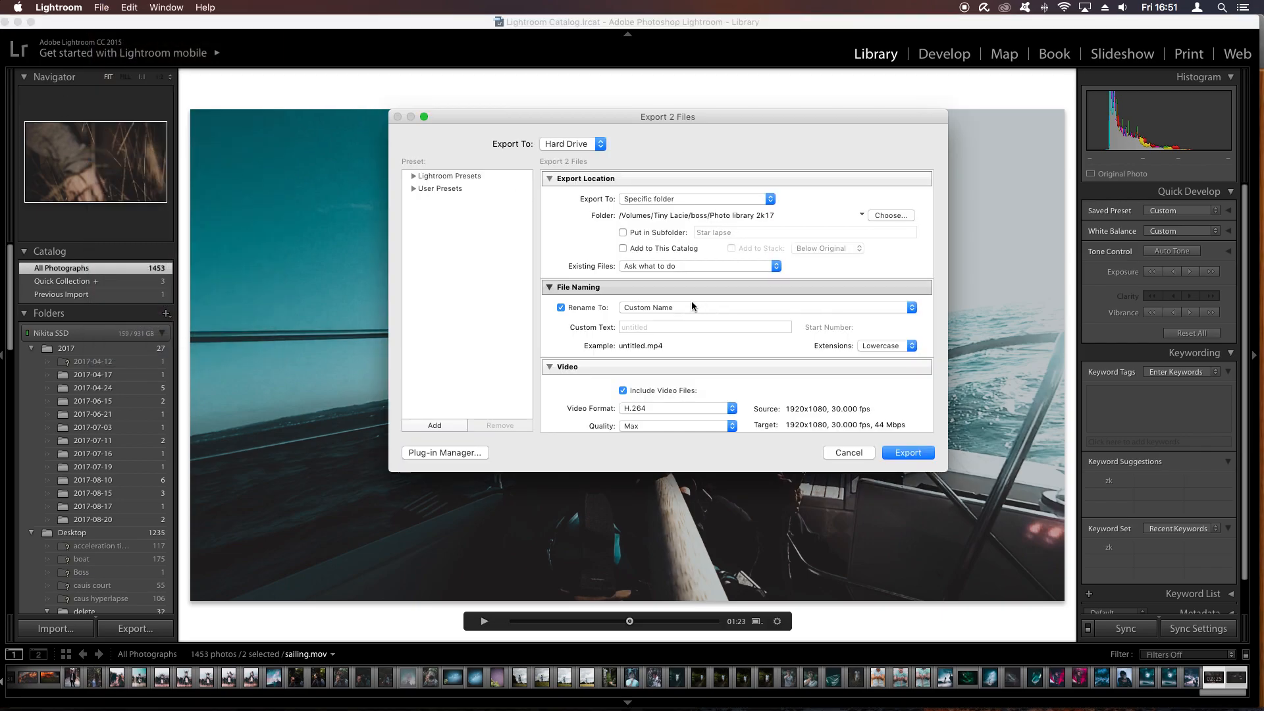
pyautogui.click(729, 325)
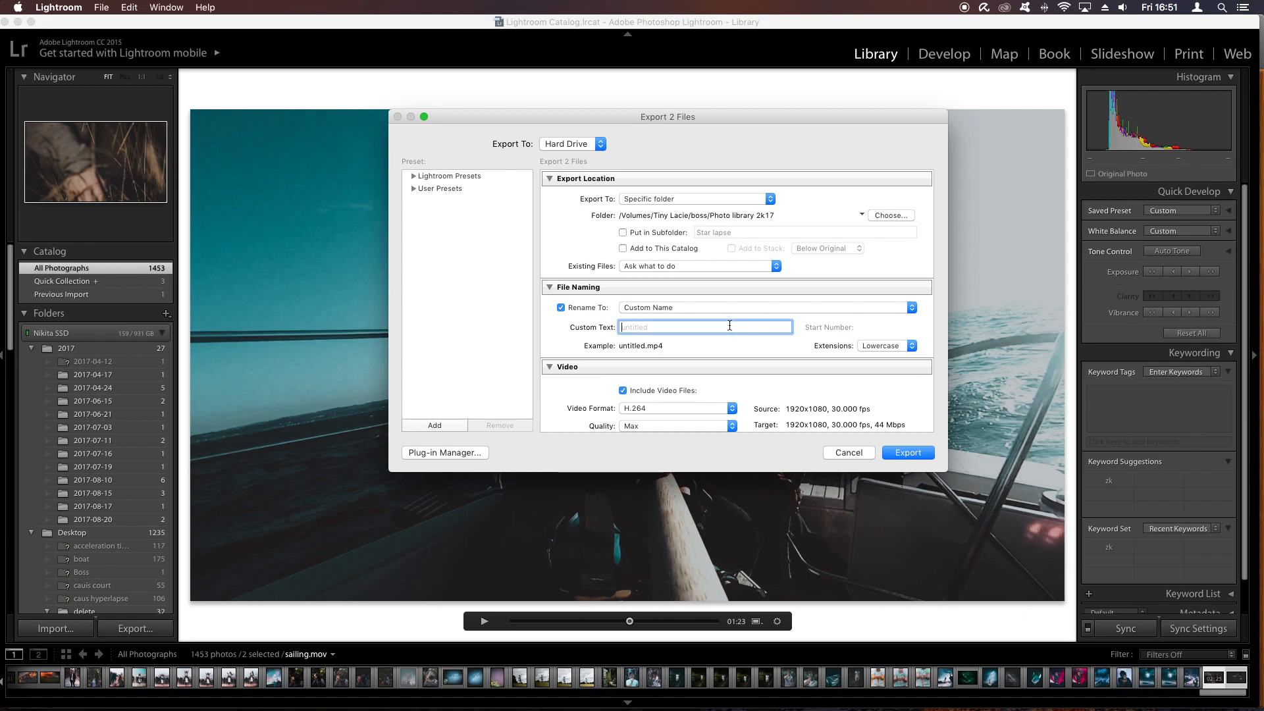
pyautogui.write('Sailing')
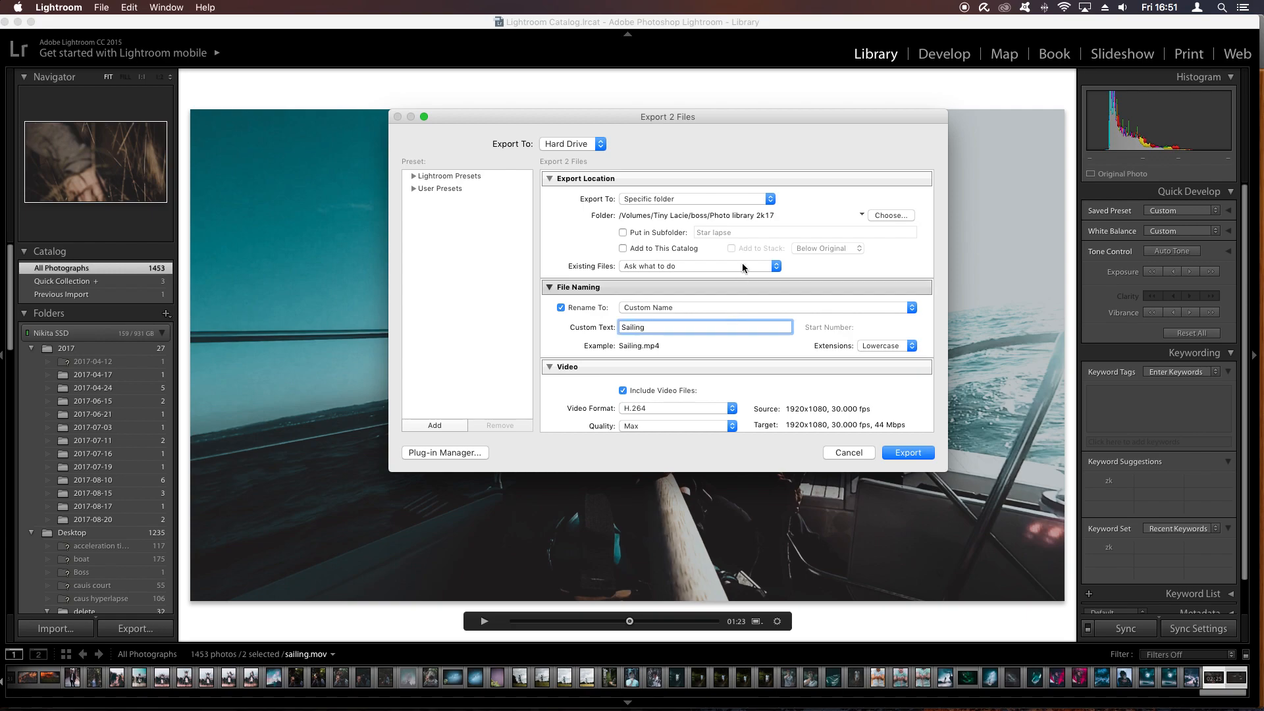
# - Review the export settings, keep the video format as H.264, and export the files
pyautogui.scroll(-5, 714, 271)
pyautogui.scroll(3, 636, 288)
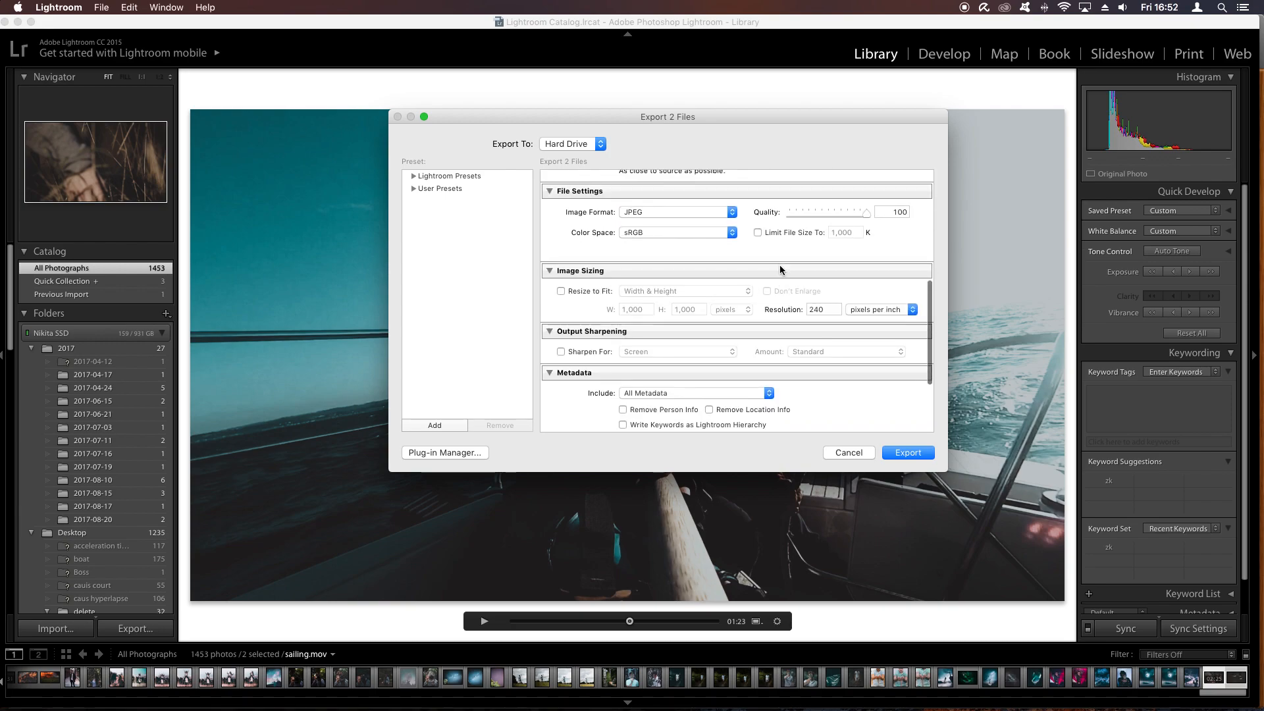
pyautogui.click(644, 270)
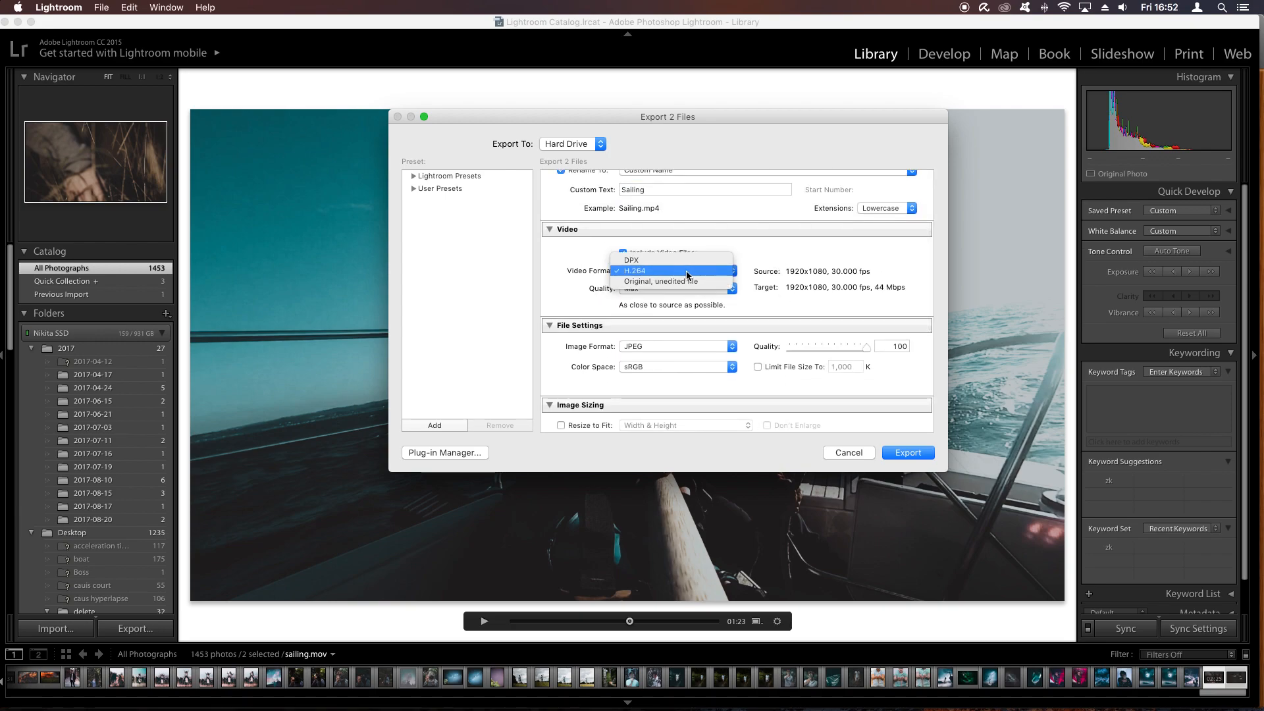
pyautogui.click(686, 270)
pyautogui.scroll(3, 684, 277)
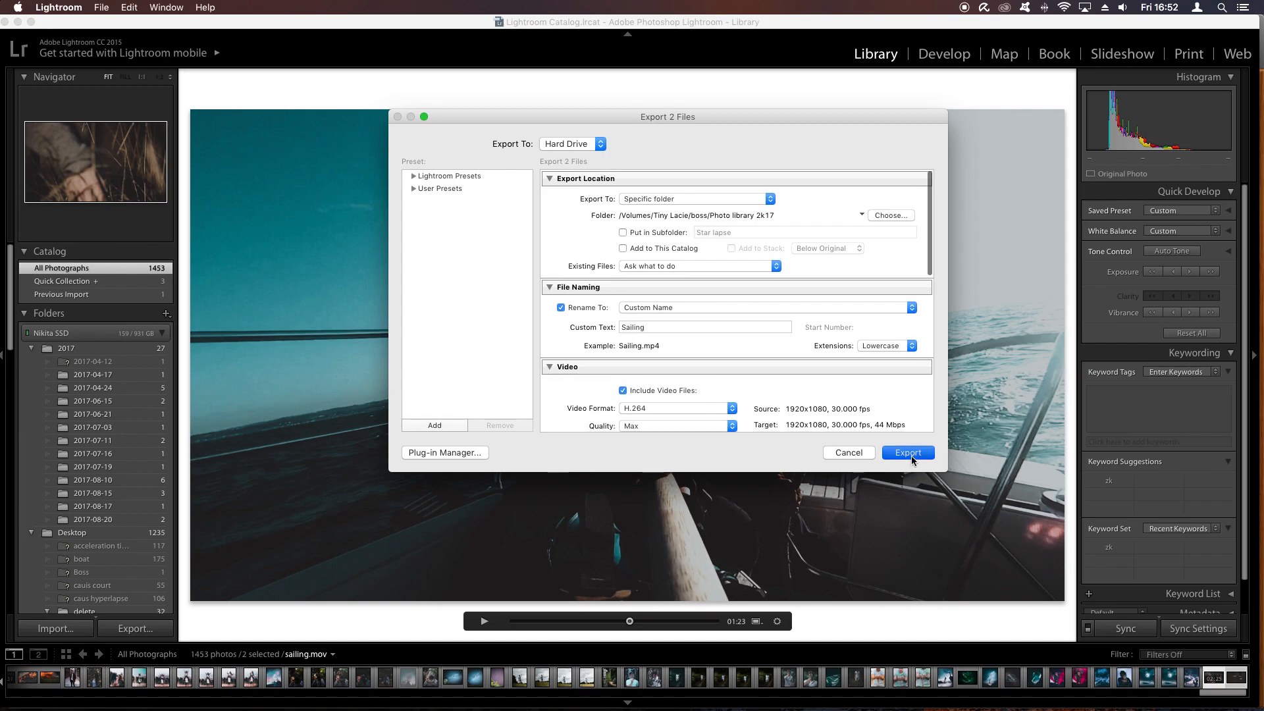
pyautogui.click(901, 452)
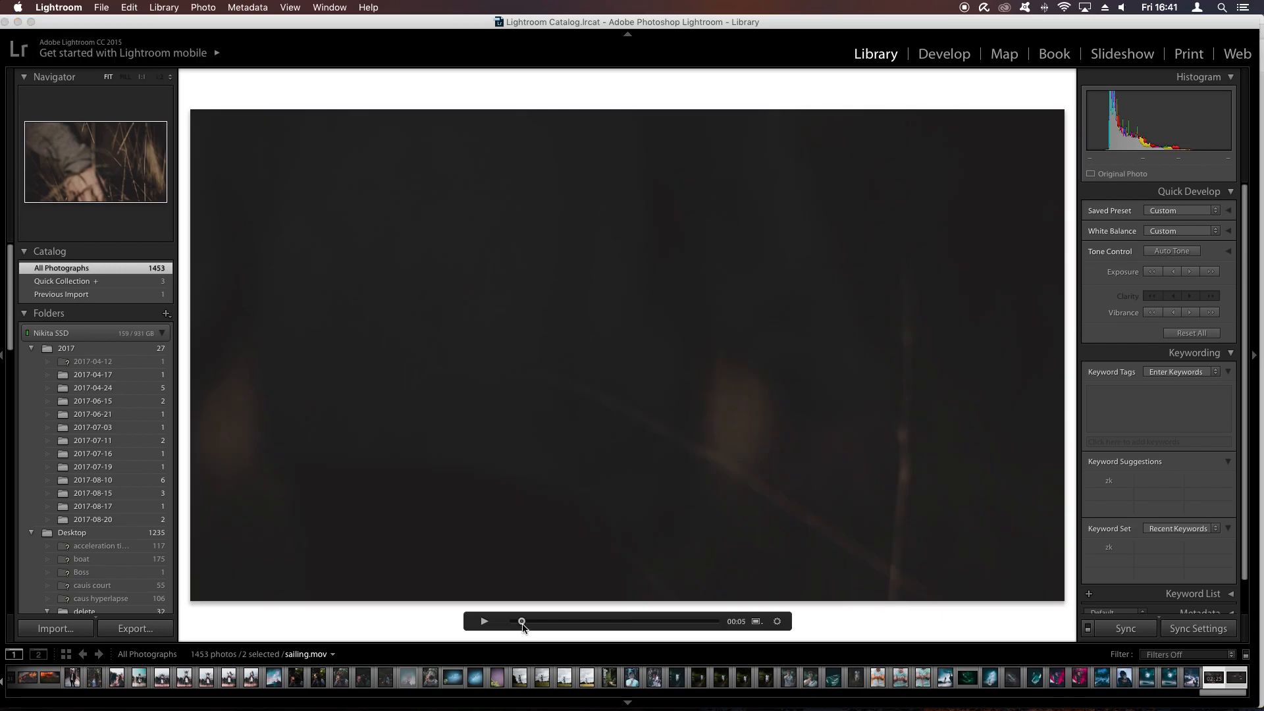
# - Move the sailing.mov playhead to 00:16 and on to 01:23 to view the graded footage
pyautogui.moveTo(522, 622); pyautogui.dragTo(539, 627)
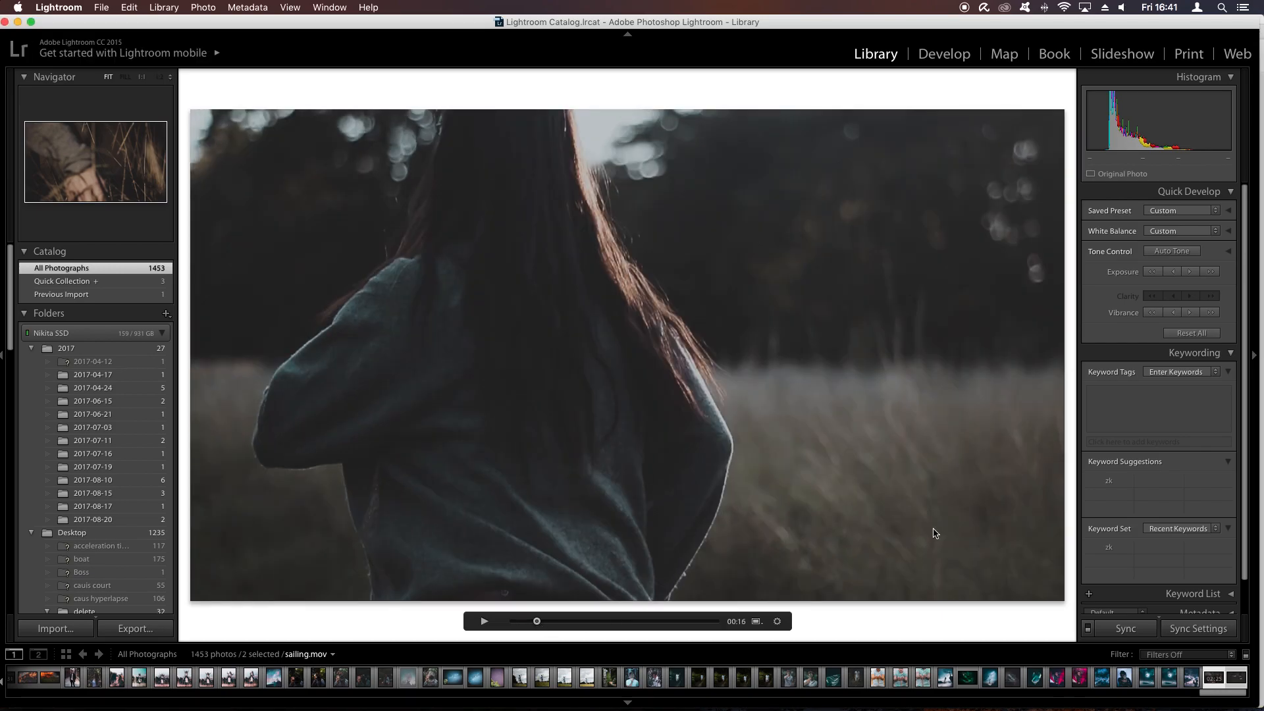
pyautogui.click(626, 623)
# - Switch to Safari and view part of the Canon M3 Lakes cinematic video on YouTube around 0:37
pyautogui.hotkey('ctrl', 'Up')
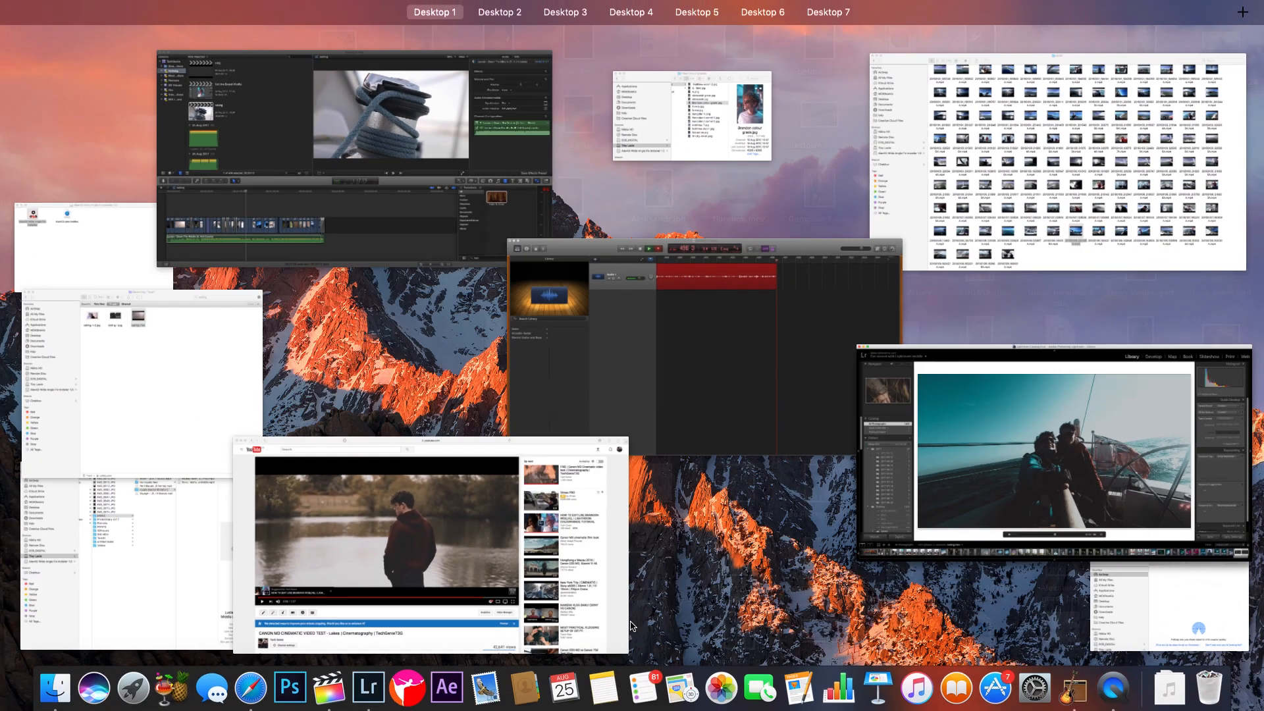
pyautogui.click(629, 621)
pyautogui.moveTo(852, 531); pyautogui.dragTo(540, 538)
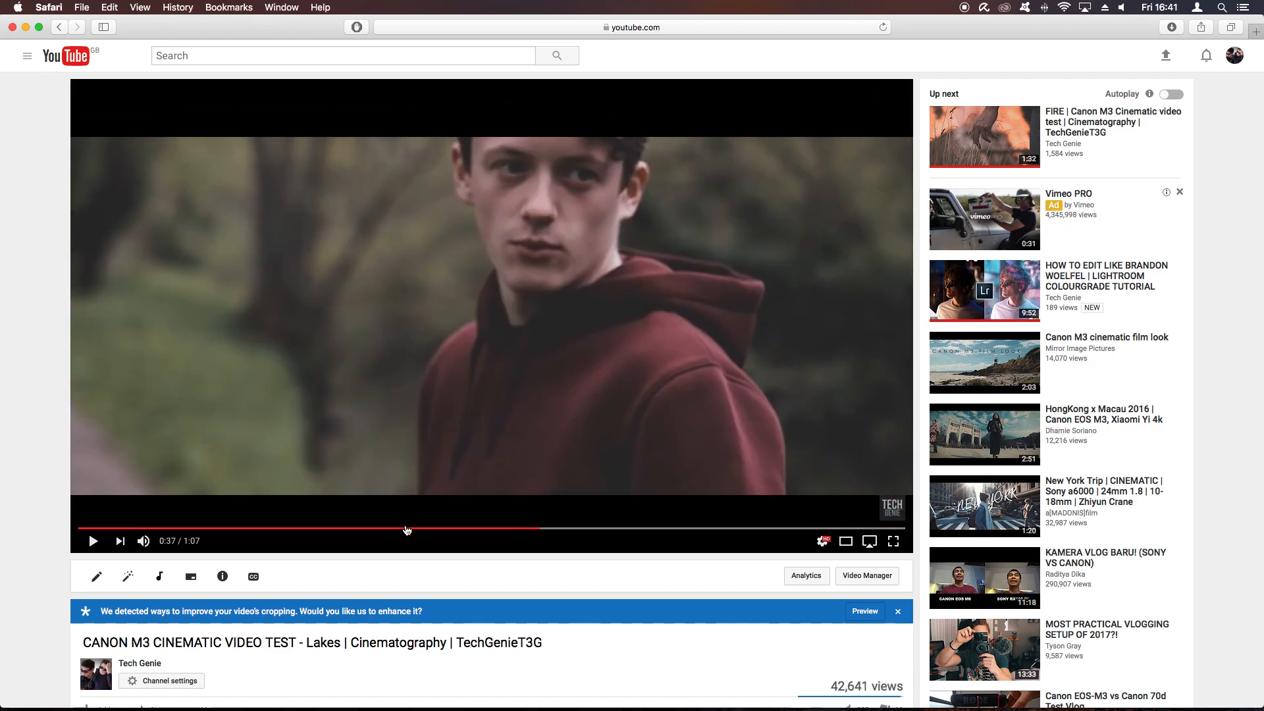
pyautogui.click(355, 468)
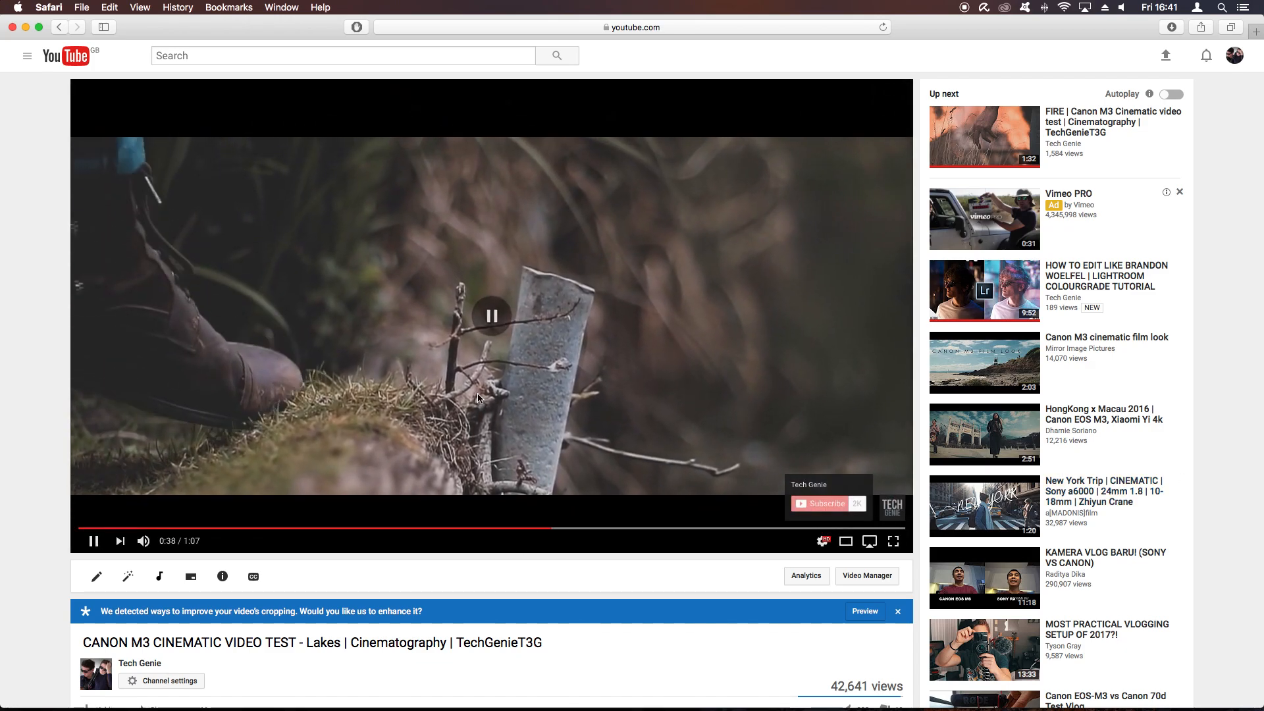
pyautogui.click(478, 397)
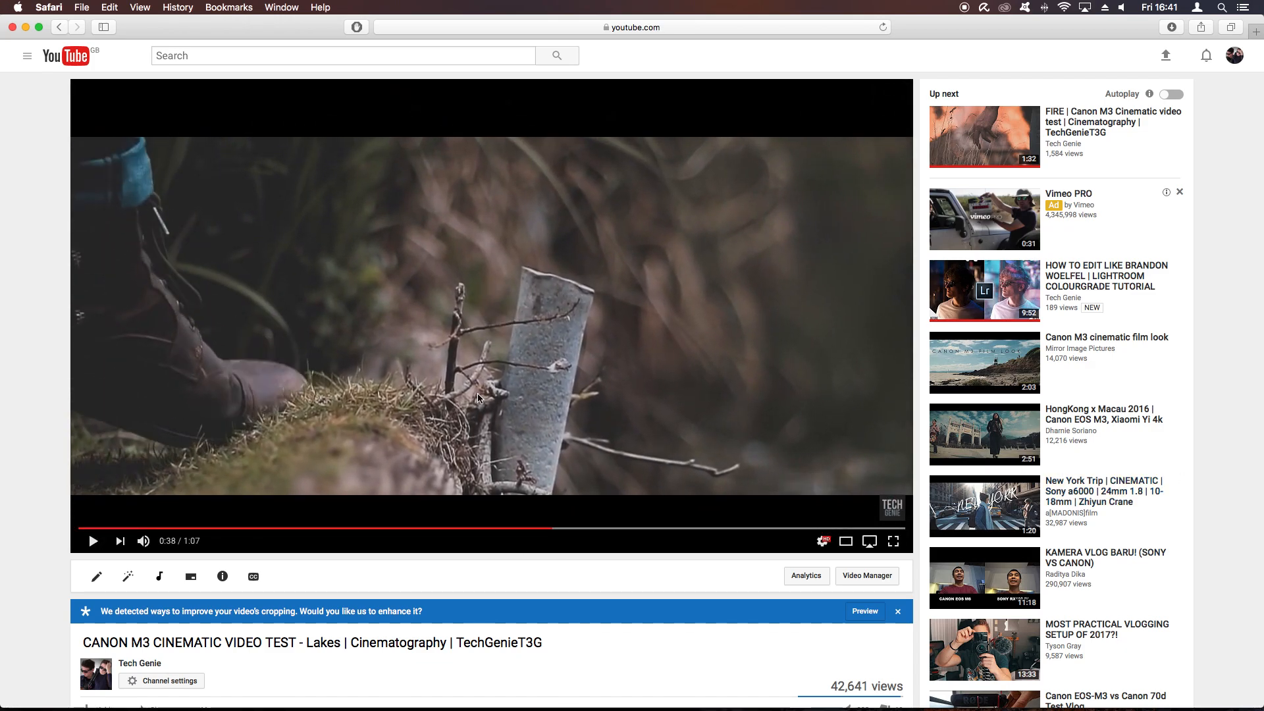
# - Open the suggested Lightroom colourgrade tutorial by Tech Genie on YouTube, and return to Lightroom
pyautogui.click(1089, 282)
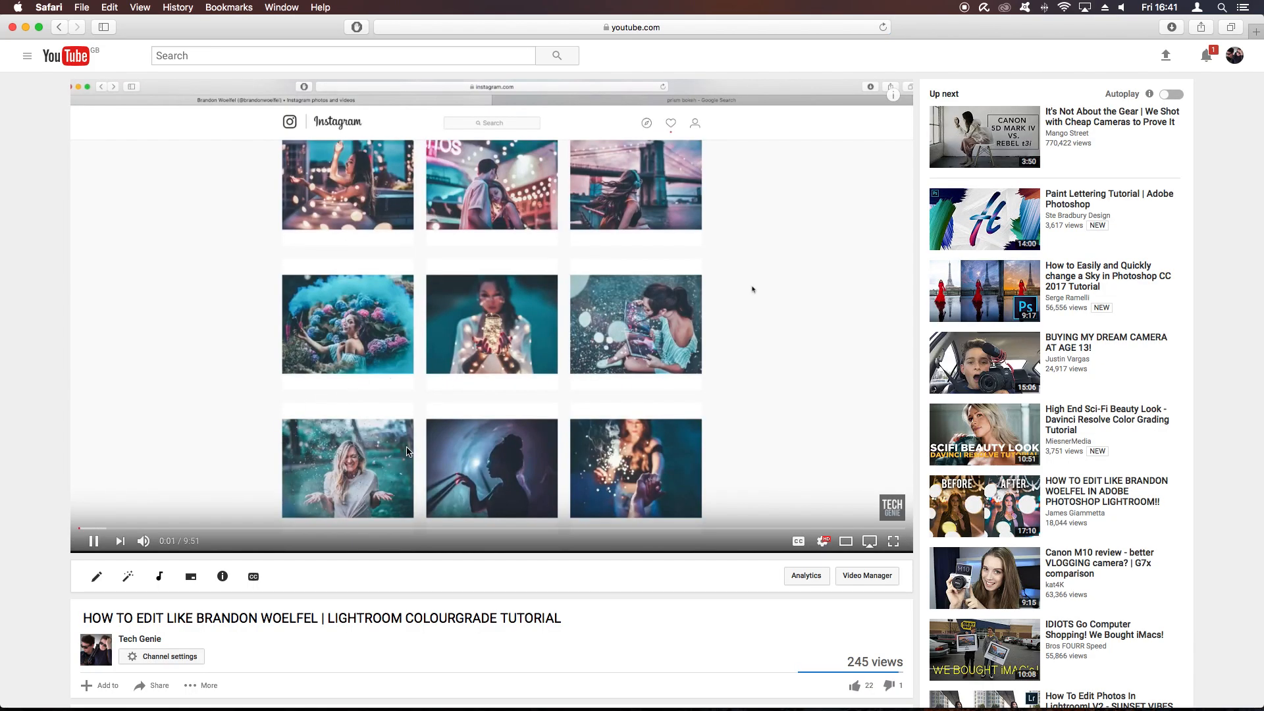
pyautogui.hotkey('ctrl', 'Up')
pyautogui.click(771, 452)
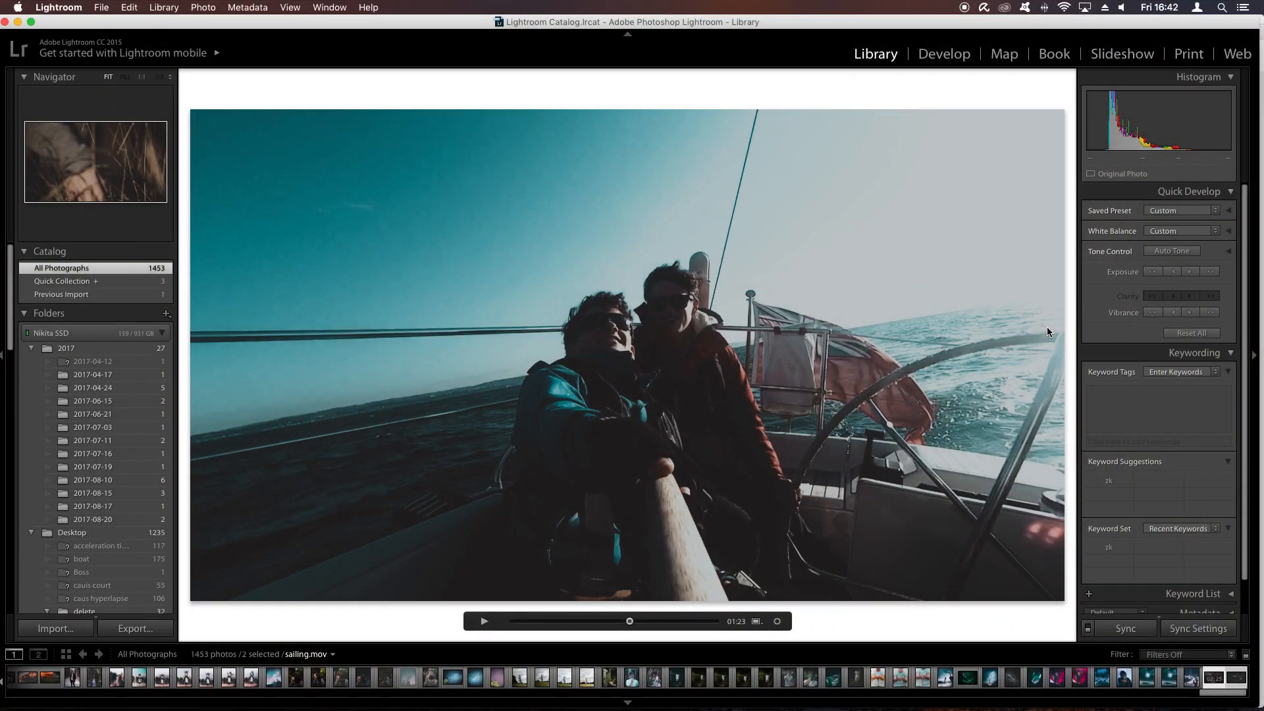
# - Switch to GarageBand and stop the audio recording
pyautogui.press('super+Tab')
pyautogui.press('super+Tab')
pyautogui.press('super+Tab')
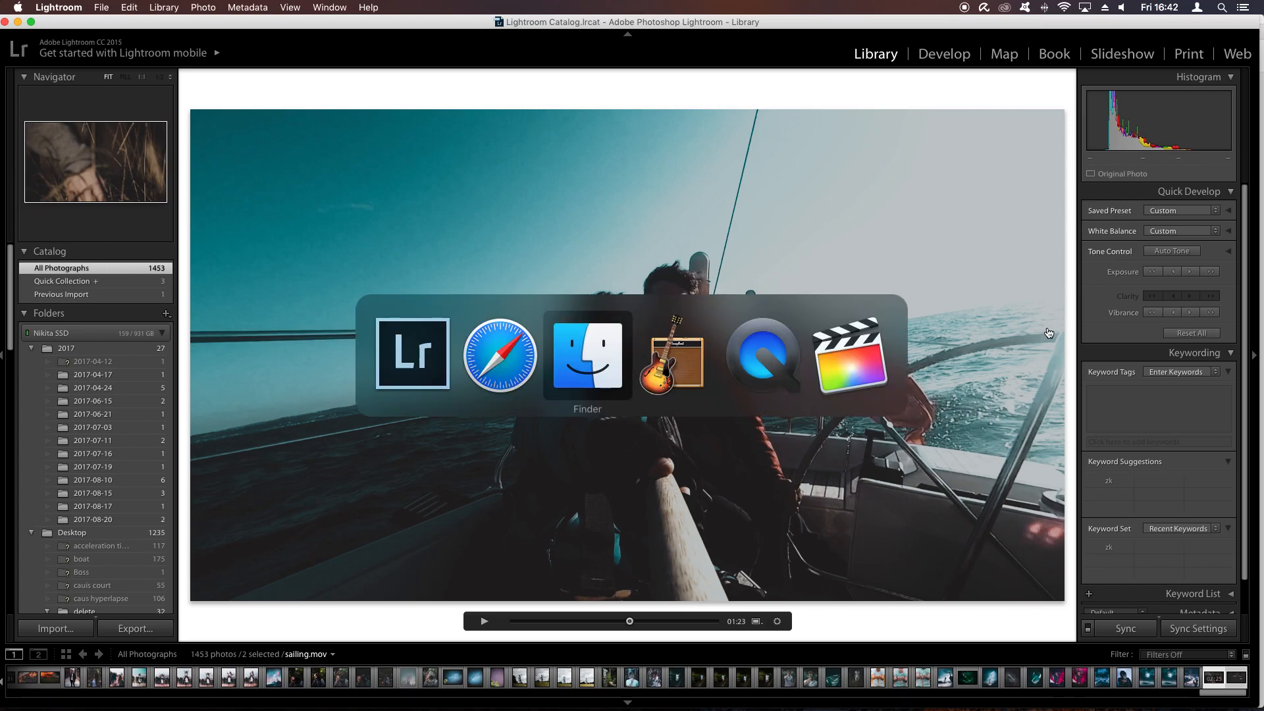
pyautogui.press('space')
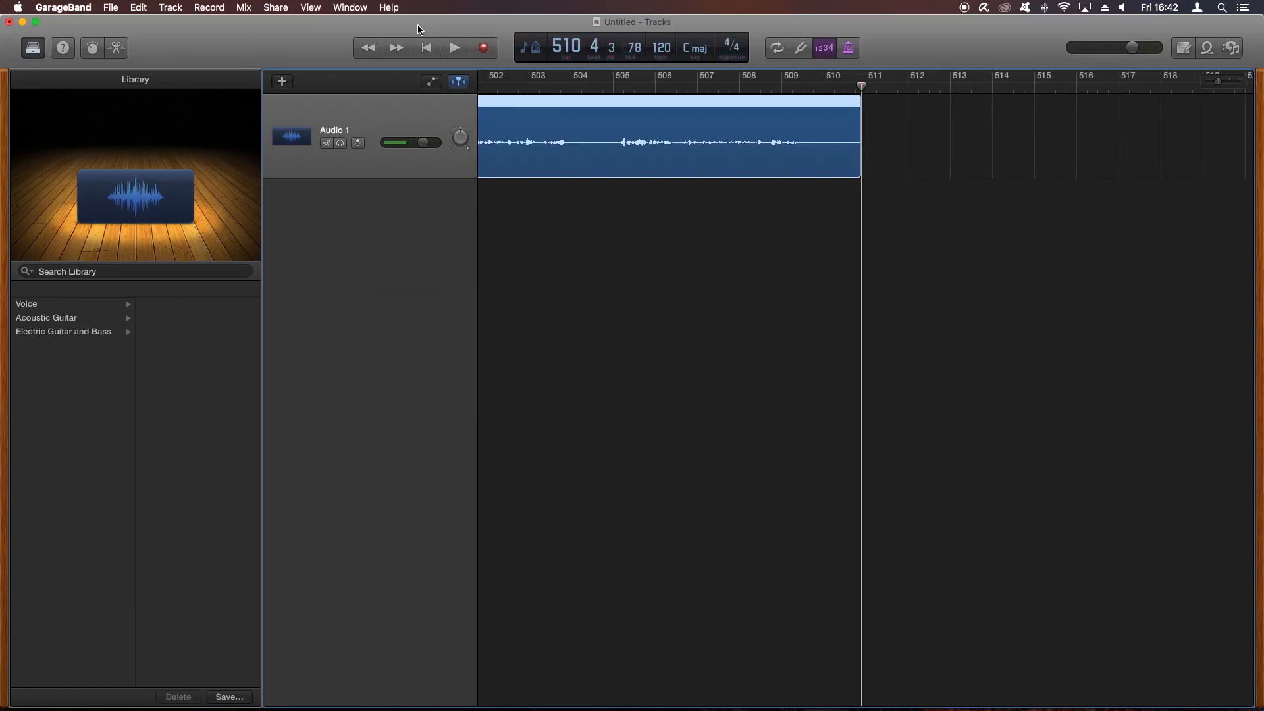